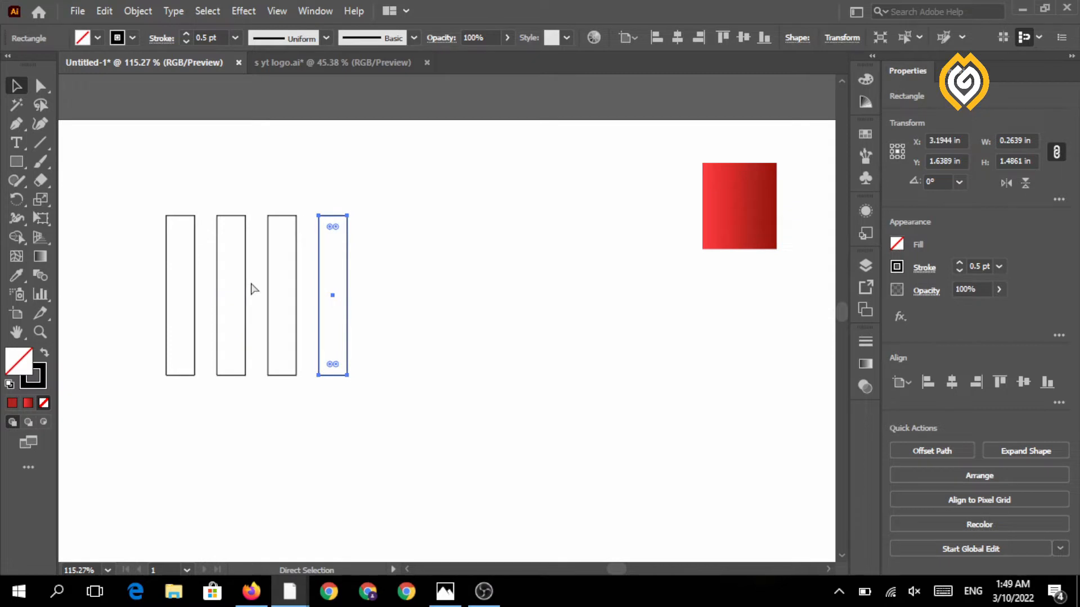
Move the first upright rectangle into the empty area below the row and rotate it 45° clockwise.
key("v")
left_click(40, 332)
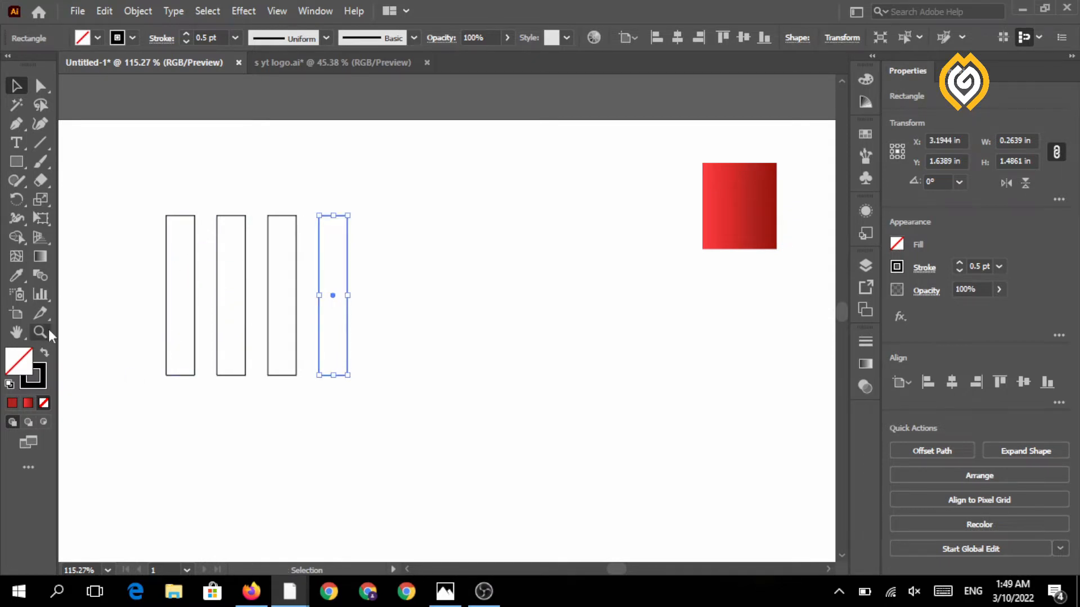
left_click(315, 391, "alt")
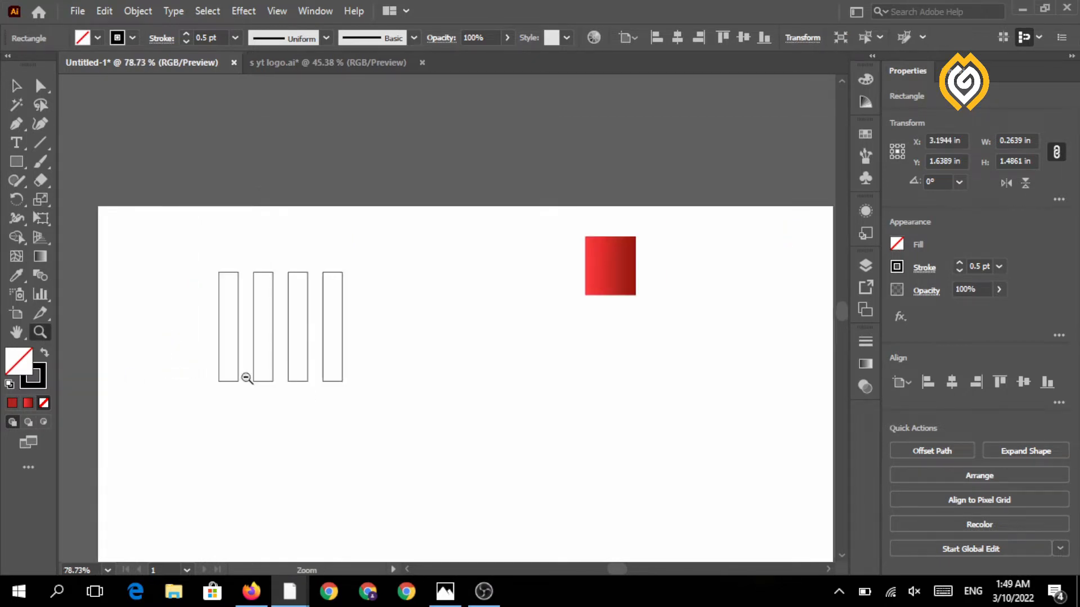
left_click(16, 332)
left_click_drag(204, 405, 170, 292)
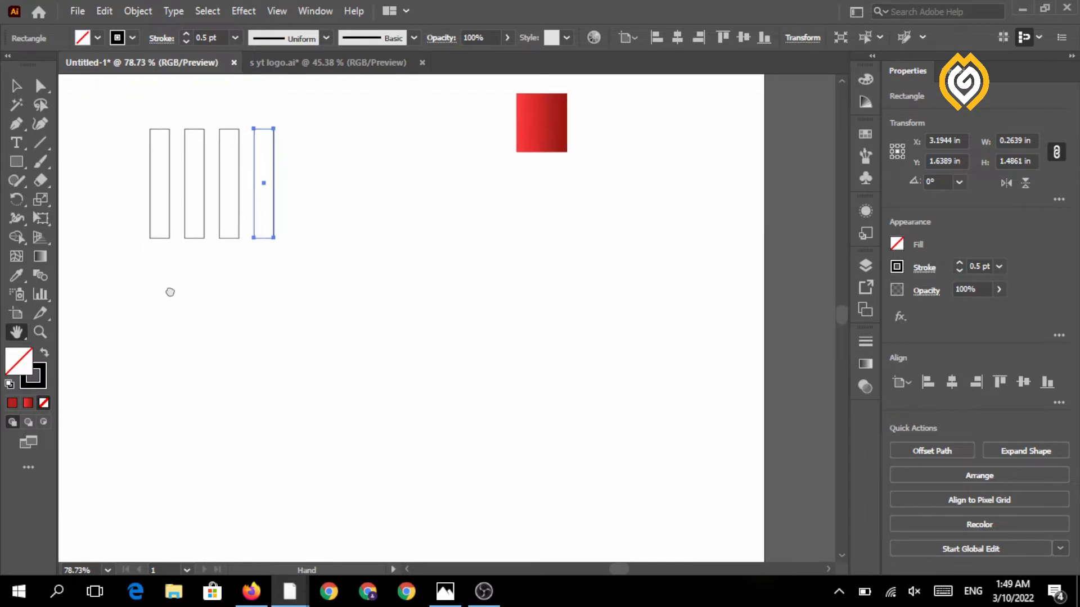
left_click(41, 332)
left_click_drag(236, 322, 303, 341)
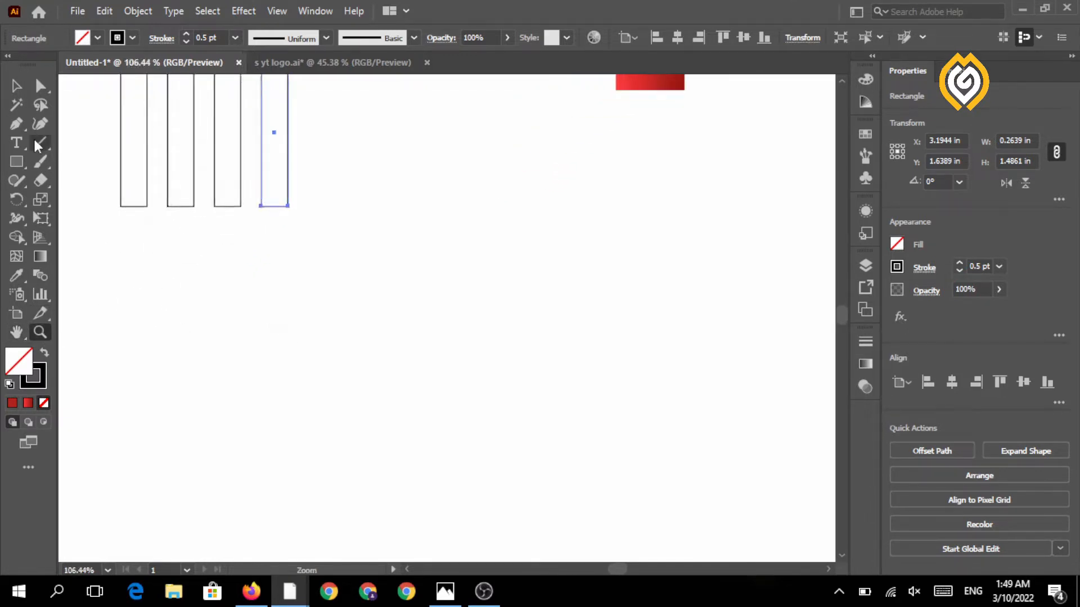
key("v")
left_click(114, 160)
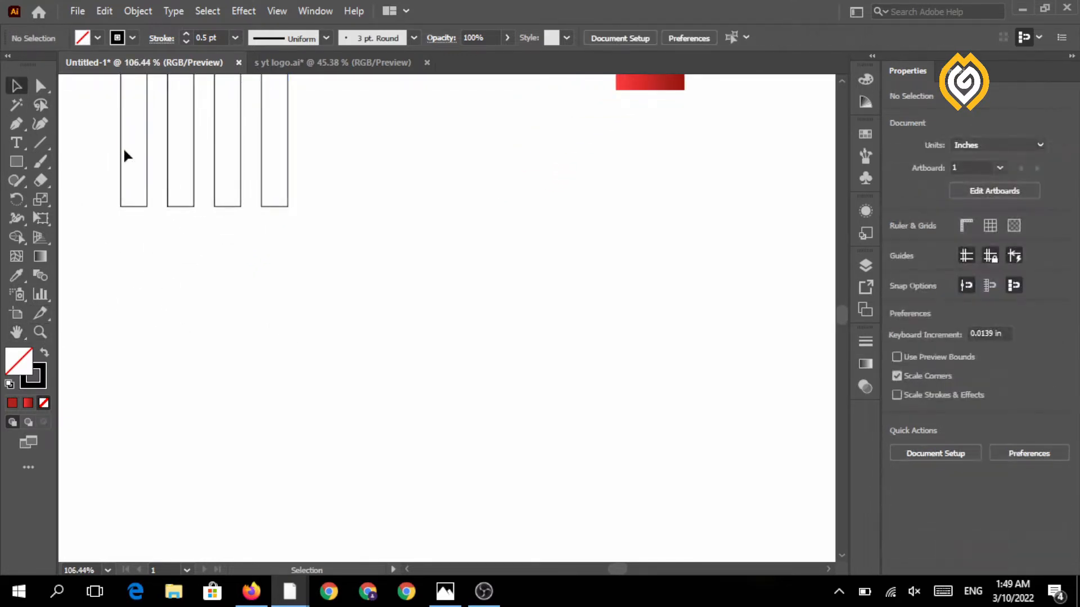
left_click_drag(121, 157, 208, 376)
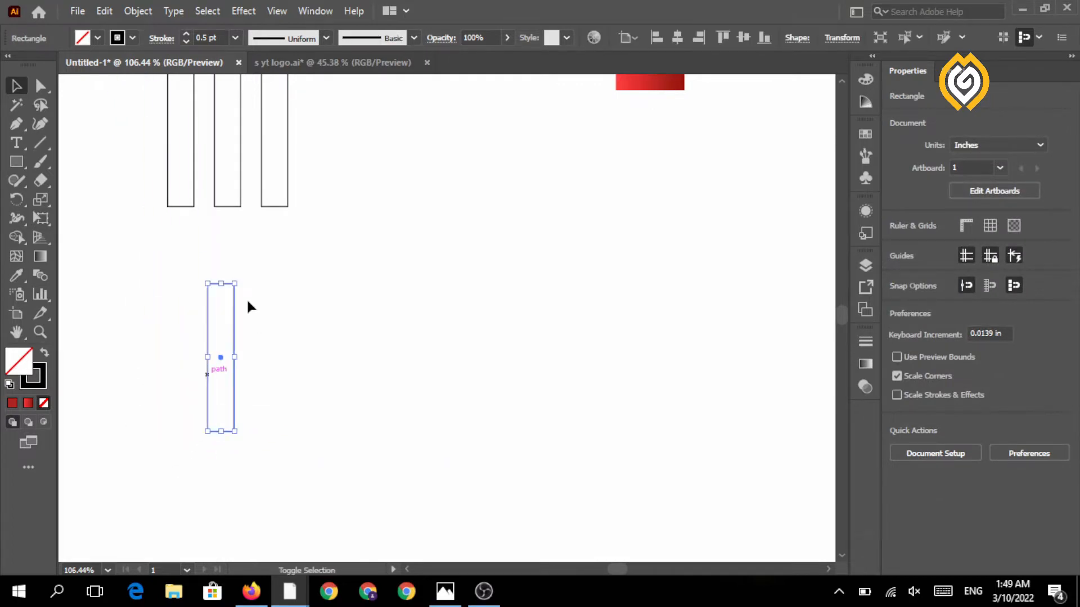
left_click_drag(241, 280, 289, 307)
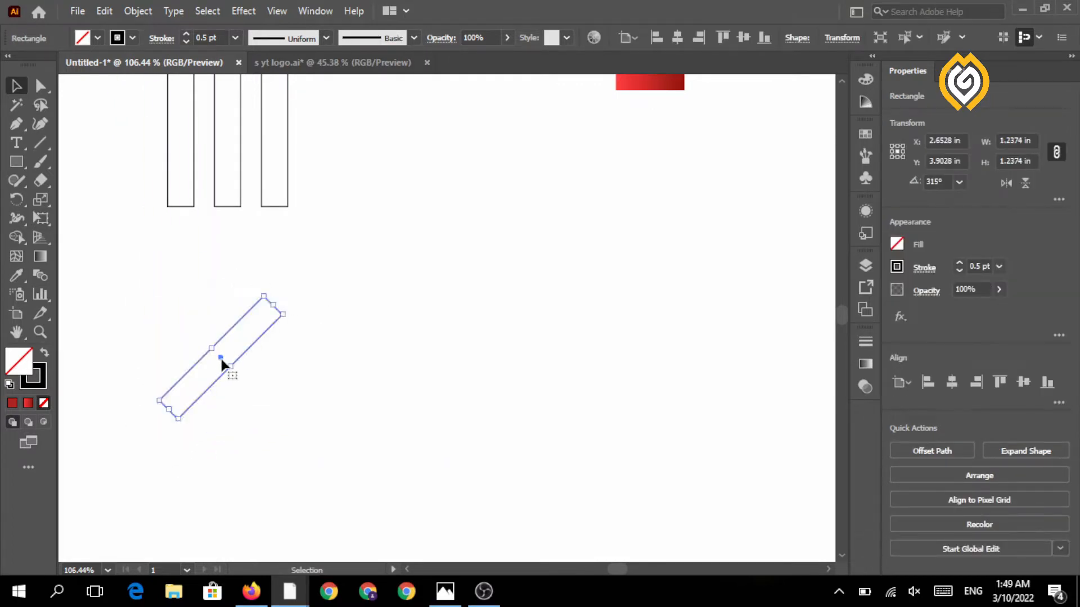
left_click_drag(221, 357, 232, 346)
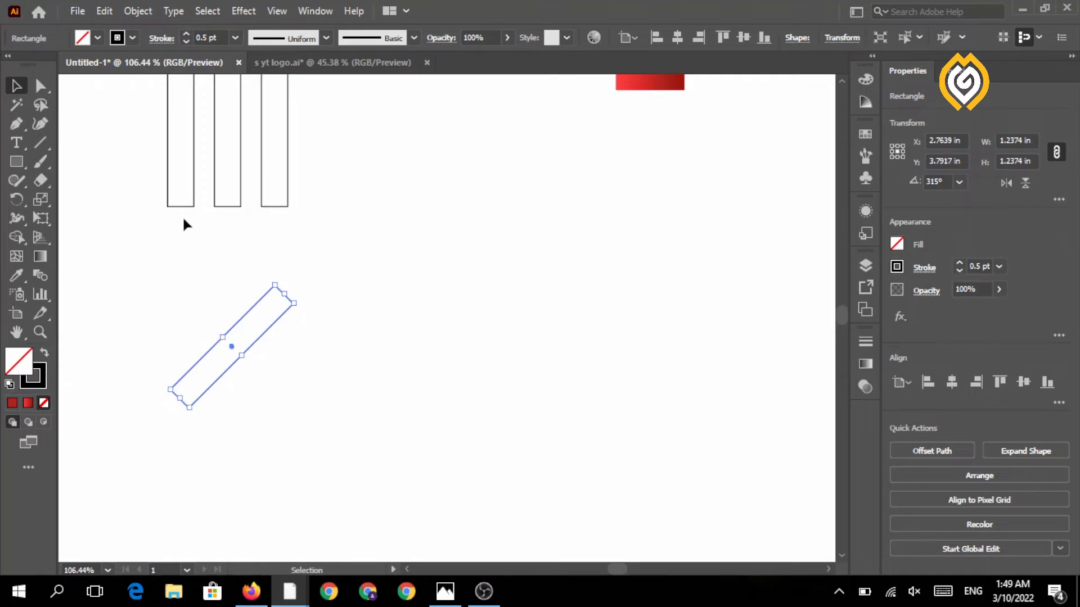
Rotate the second rectangle 45° counterclockwise and overlap its upper end with the first bar's upper end to form a peak.
left_click(174, 187)
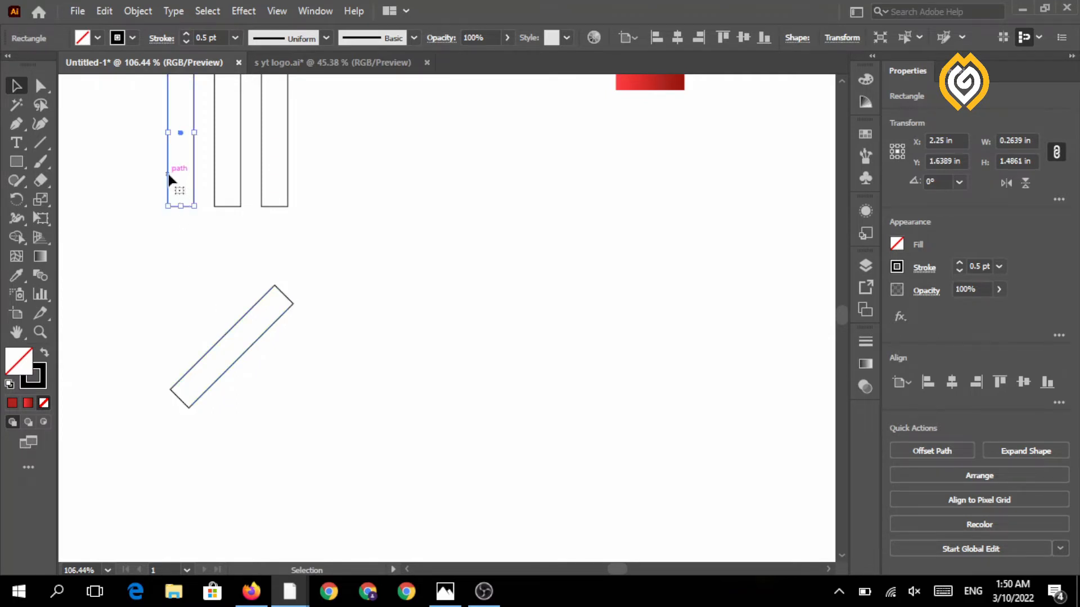
left_click_drag(169, 179, 348, 386)
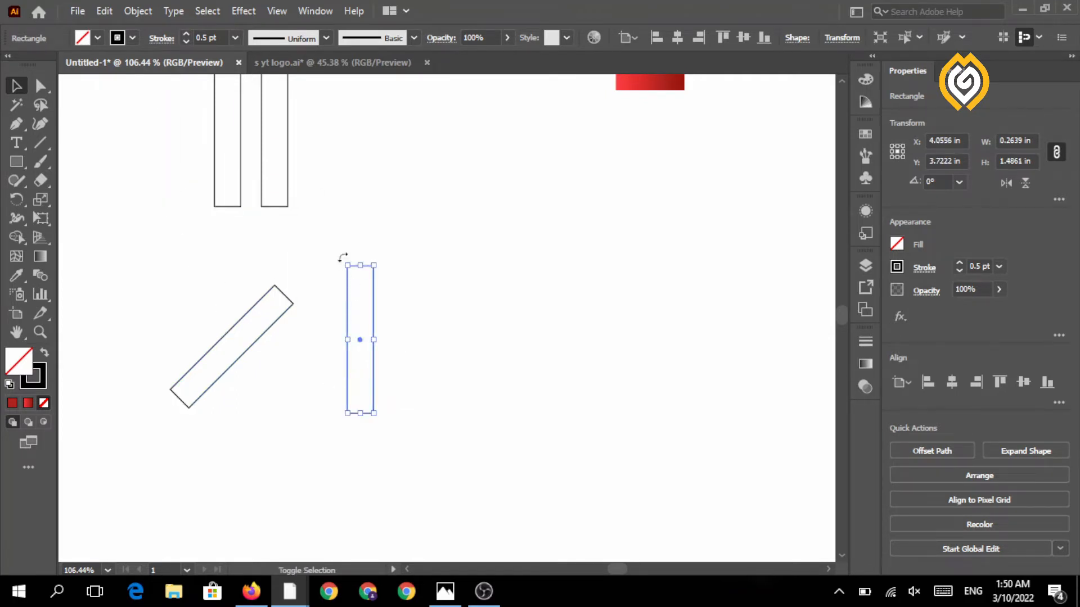
left_click_drag(343, 258, 314, 290)
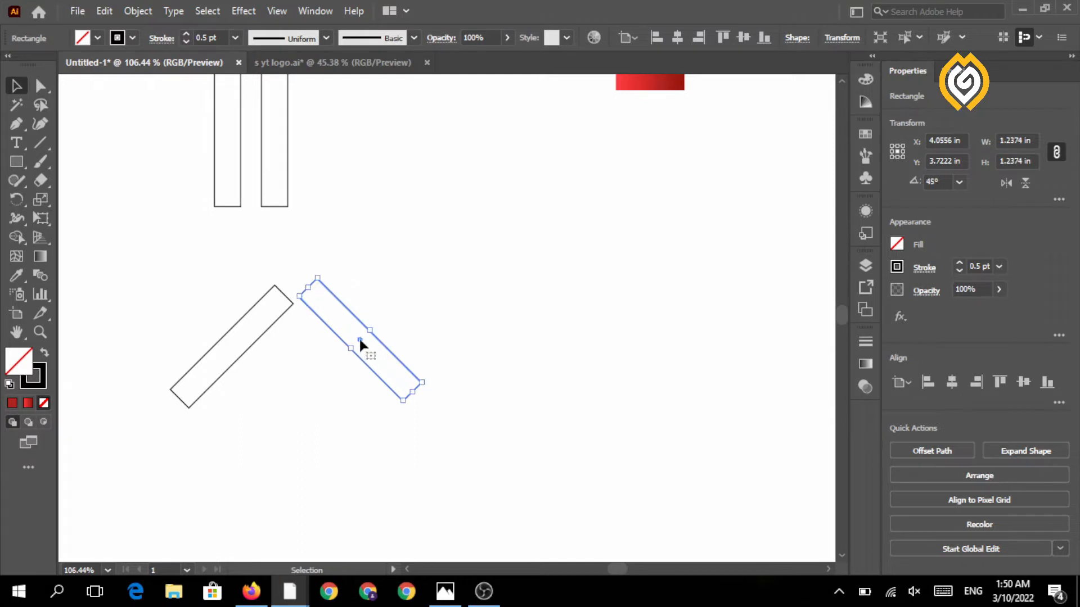
left_click_drag(359, 340, 318, 343)
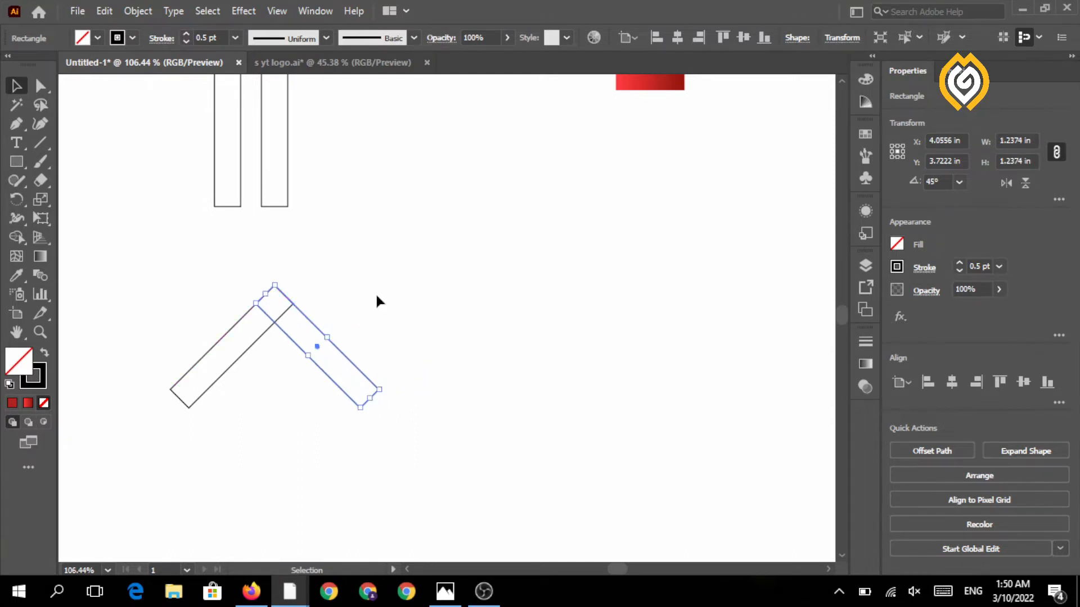
left_click(376, 292)
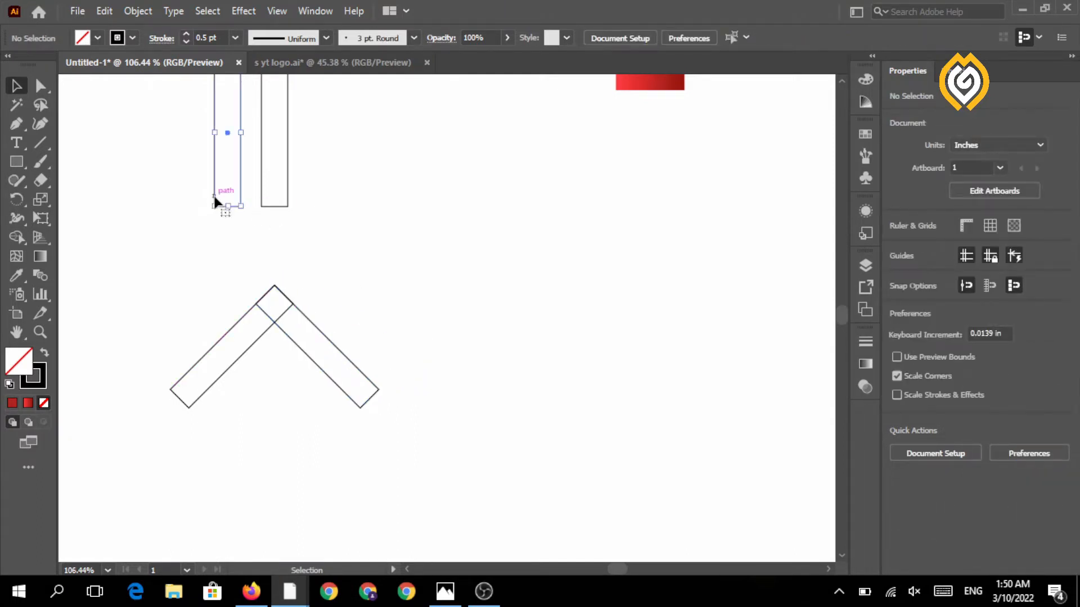
Rotate the third rectangle 45° clockwise and overlap its lower end with the second bar's lower end to form a valley.
left_click_drag(215, 195, 382, 363)
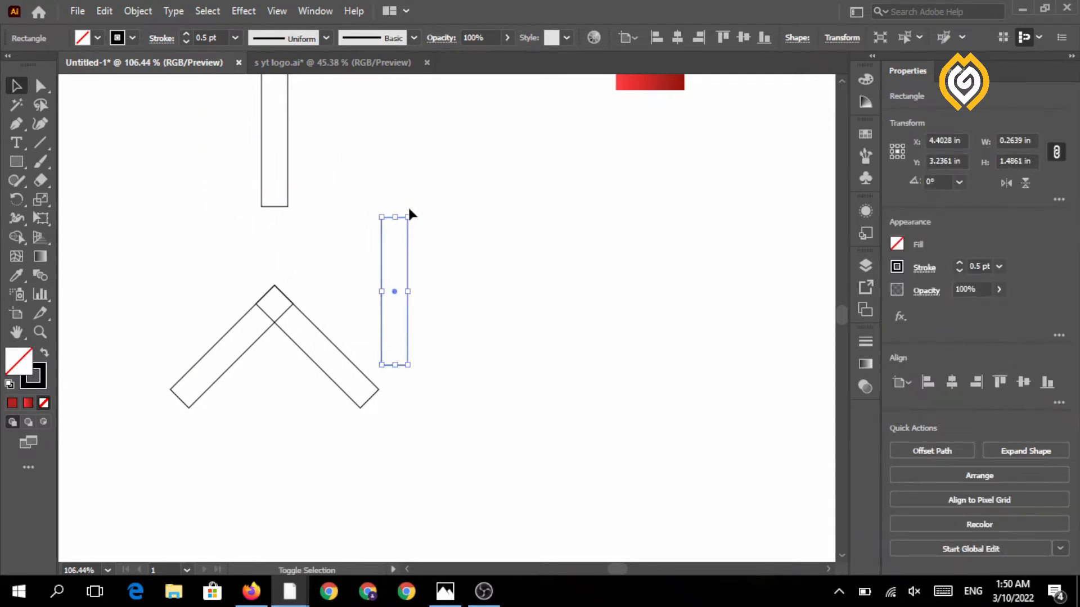
left_click_drag(410, 212, 442, 235)
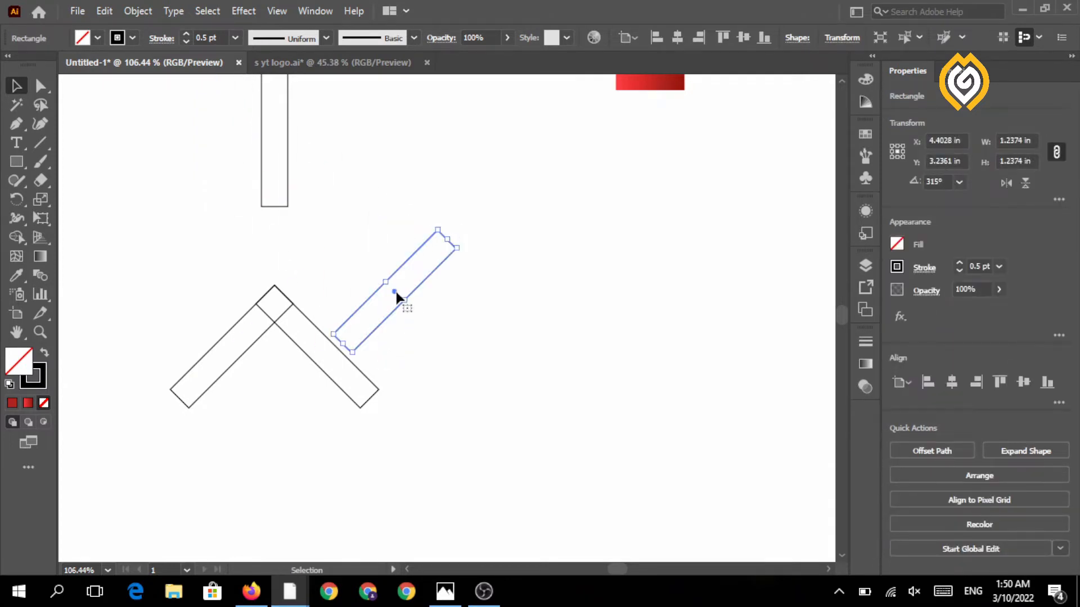
left_click_drag(396, 291, 404, 343)
left_click(481, 365)
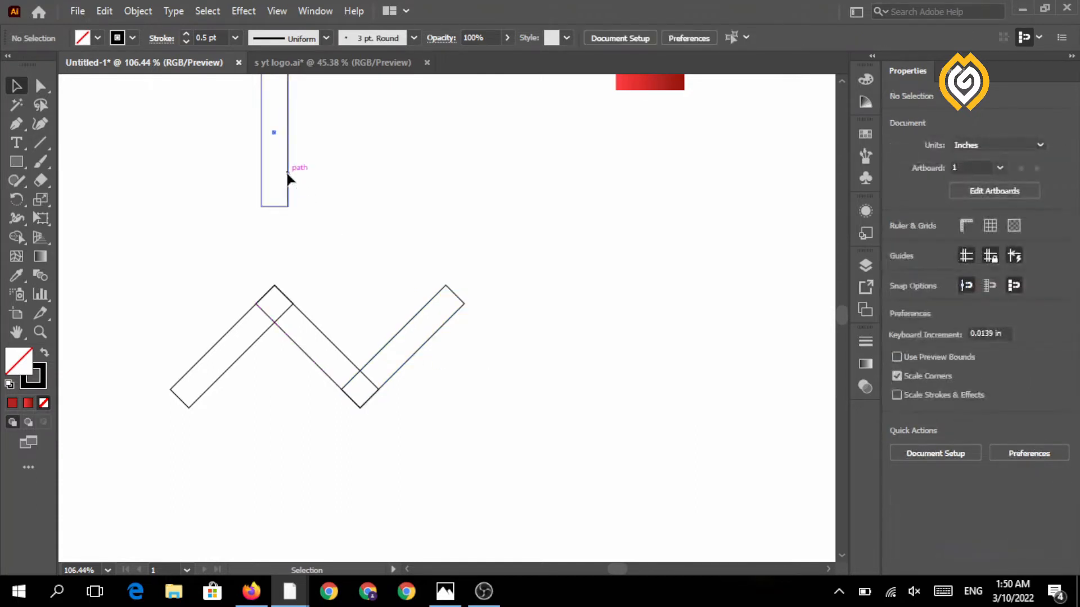
Rotate the last rectangle 45° counterclockwise and overlap its upper end with the third bar's, completing the M-shaped zigzag.
left_click_drag(287, 149, 533, 342)
left_click_drag(505, 245, 476, 261)
left_click_drag(518, 322, 490, 347)
left_click(515, 299)
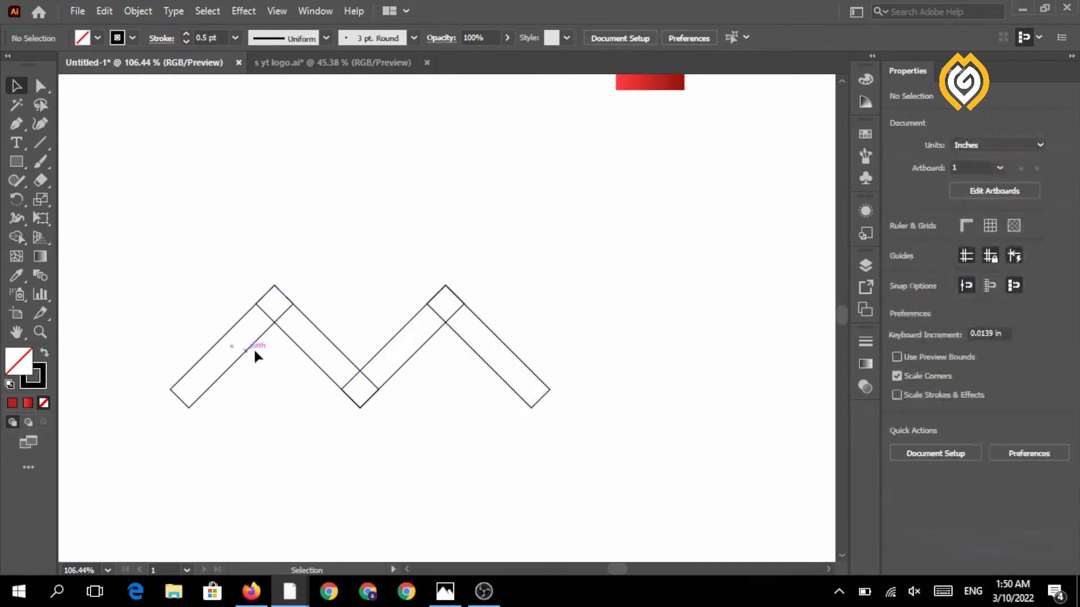
Round the outermost corners at both feet, both peaks and the central valley of the zigzag with a 0.2639 in radius.
left_click(40, 333)
left_click_drag(222, 398, 339, 394)
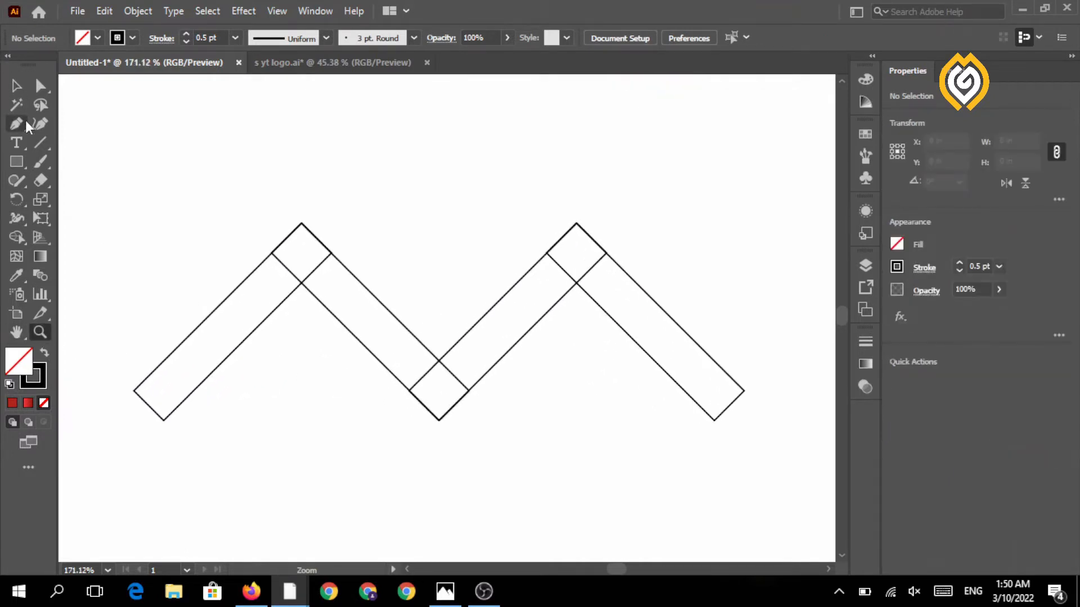
left_click(40, 85)
left_click(163, 420)
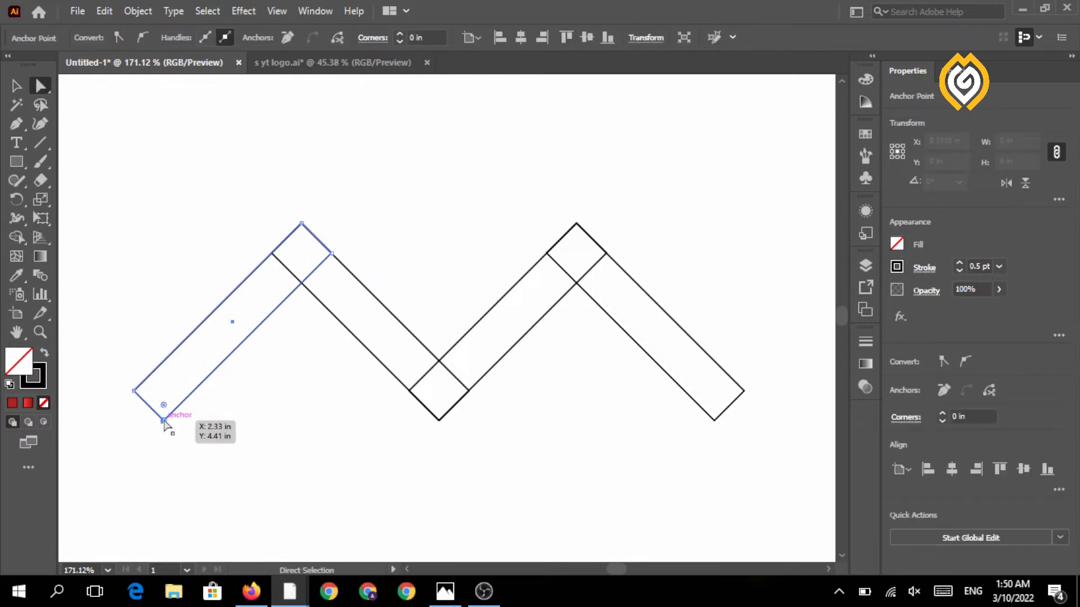
left_click(439, 420, "shift")
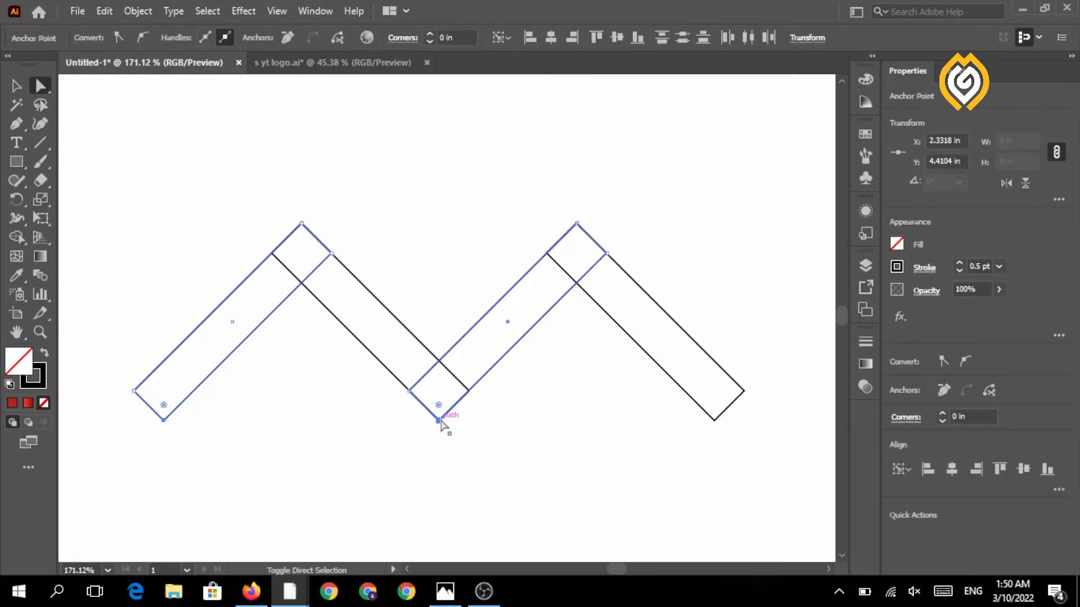
left_click(713, 421, "shift")
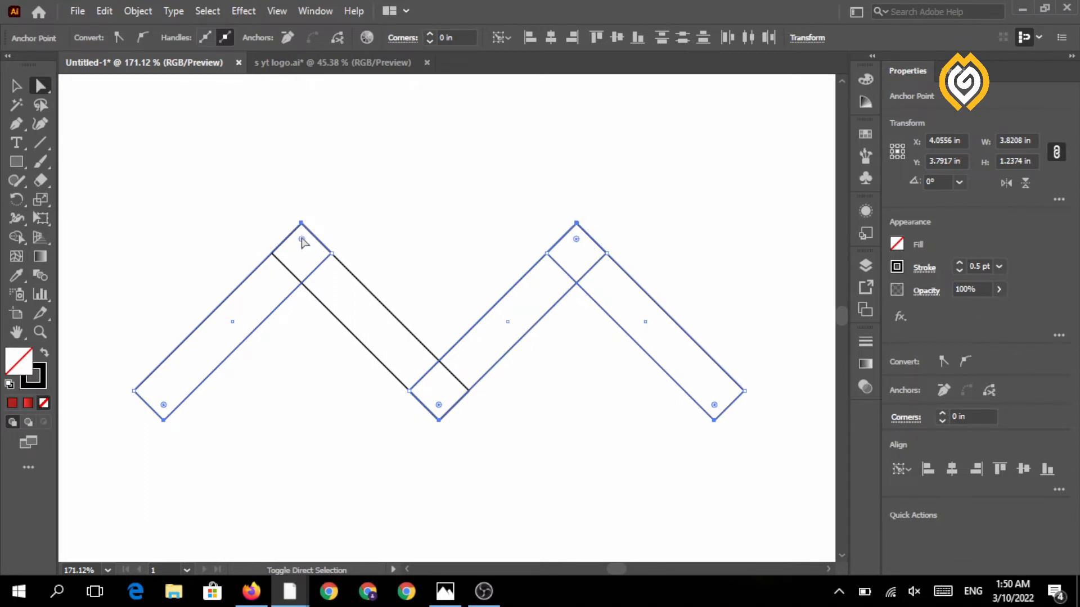
left_click_drag(302, 241, 297, 340)
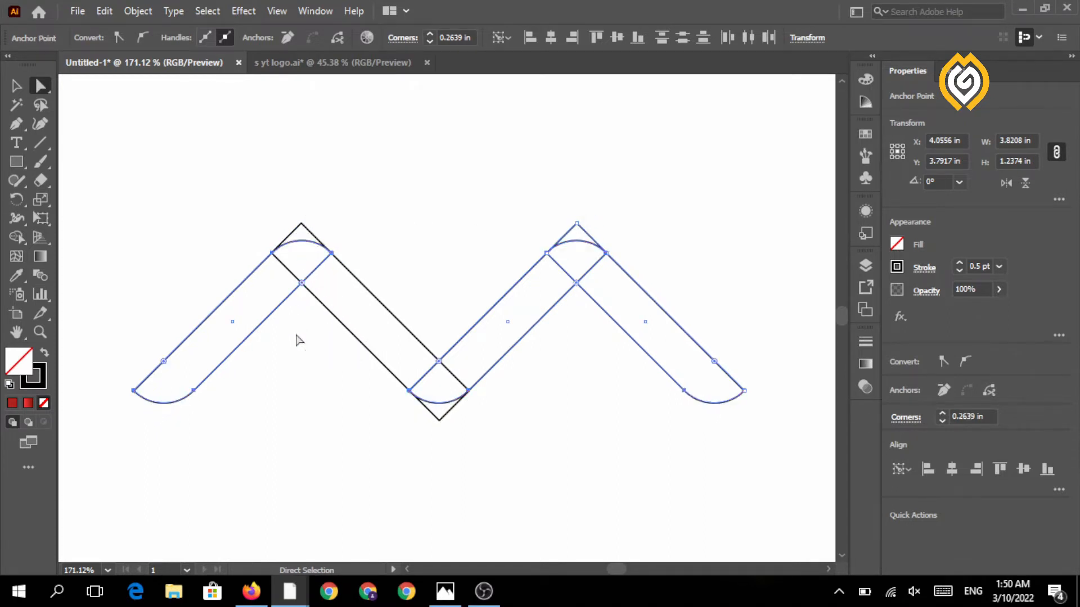
Remove the pointed leftovers outside the rounded corners at both peaks and the valley with the Shape Builder.
left_click(13, 87)
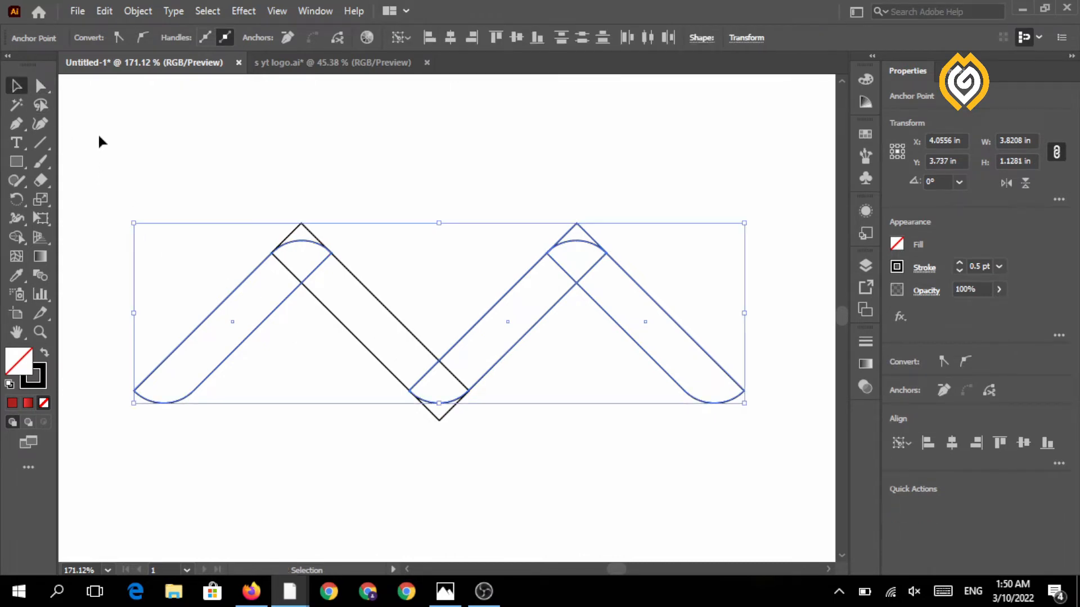
left_click(146, 170)
left_click_drag(149, 182, 330, 331)
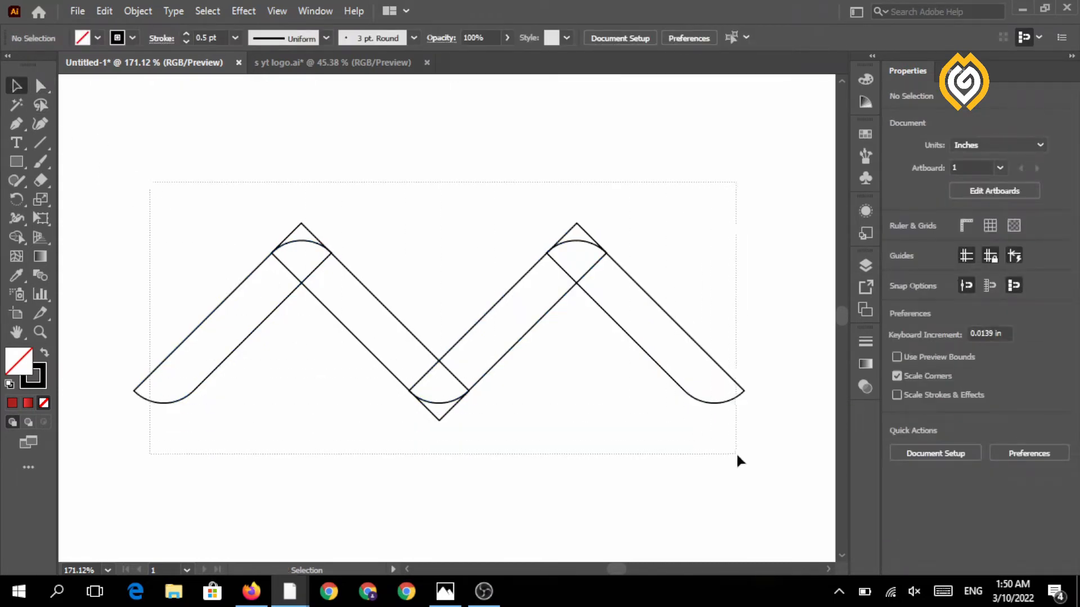
left_click_drag(736, 452, 737, 452)
left_click(16, 236)
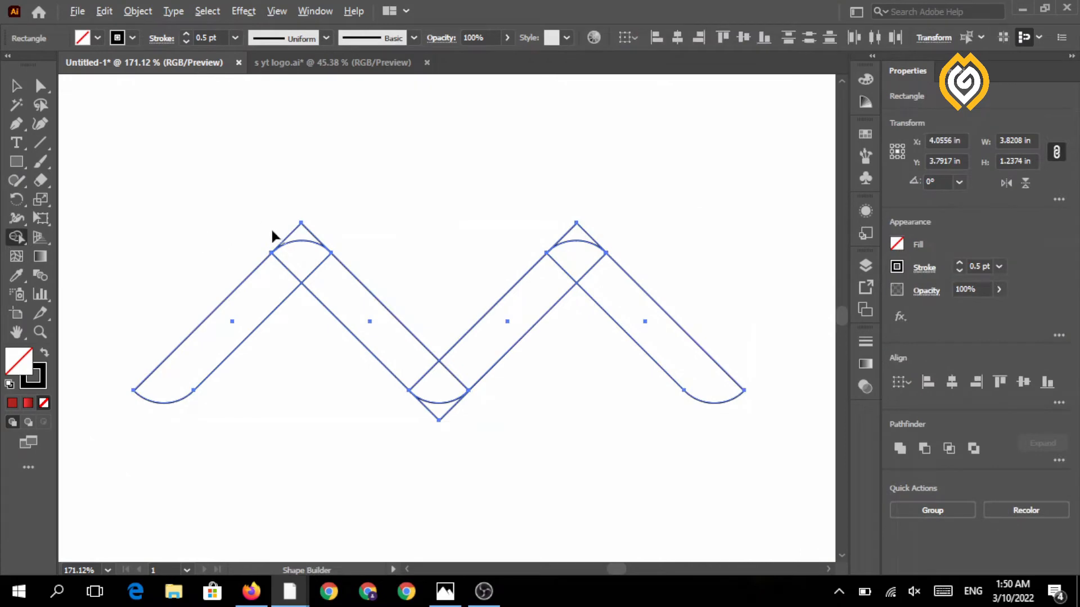
left_click_drag(335, 235, 338, 235)
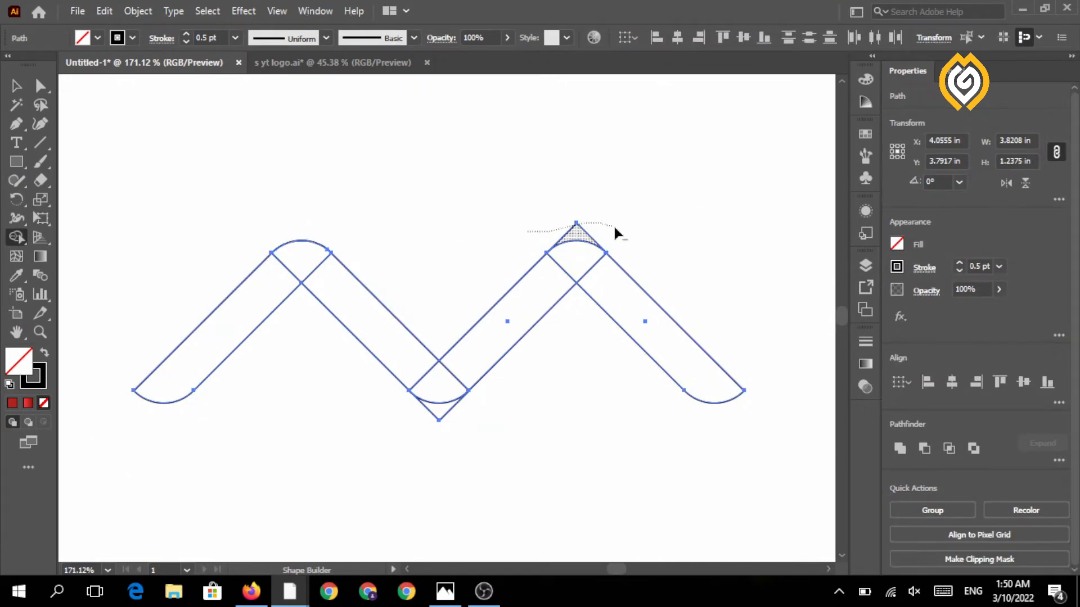
left_click_drag(614, 228, 613, 228)
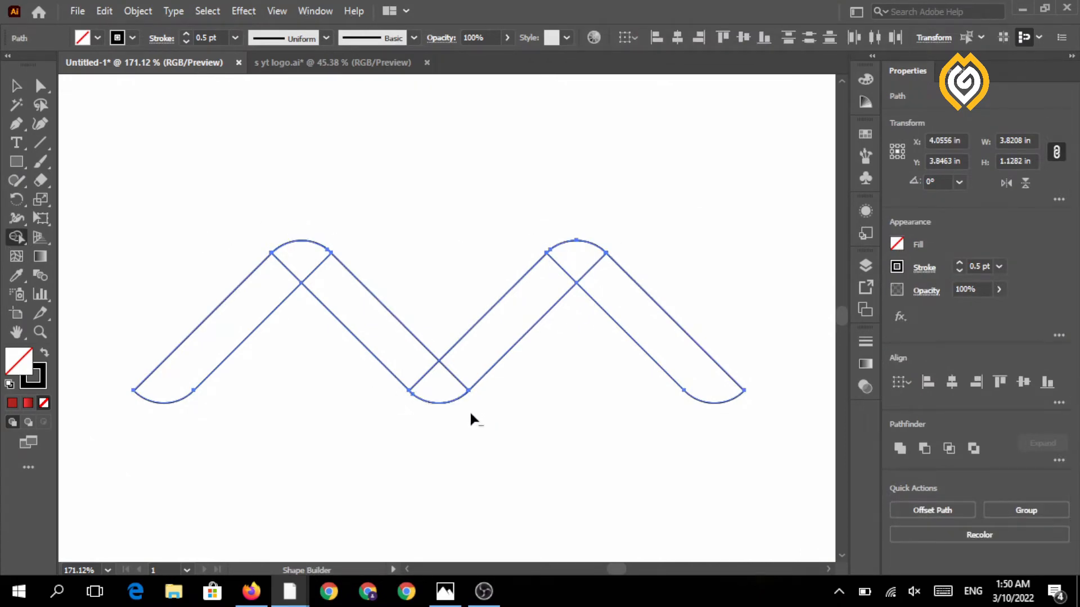
key("v")
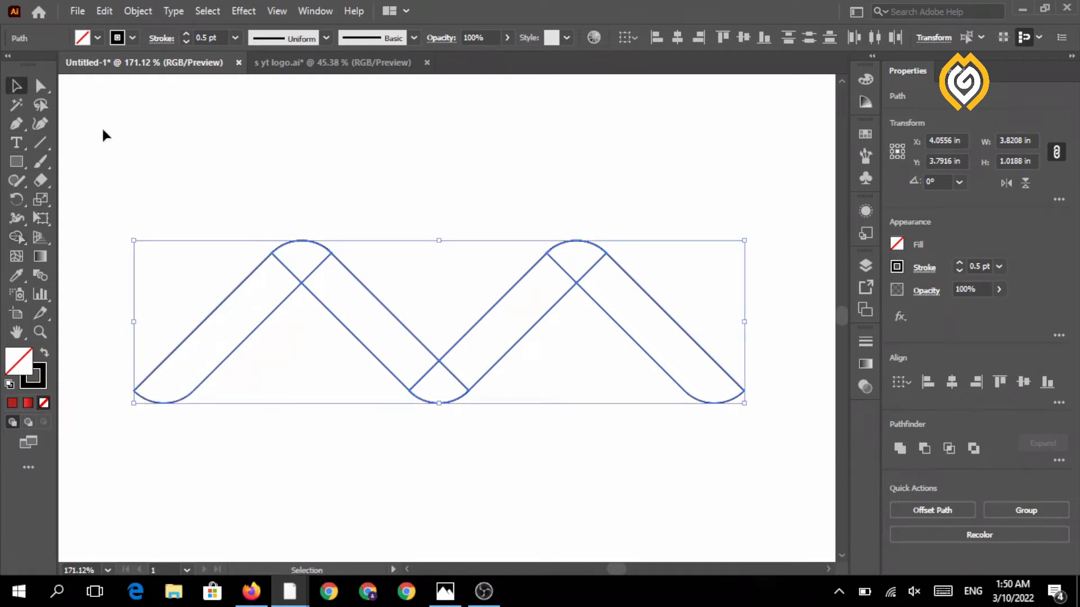
left_click(116, 267)
Draw a short Pen curve at the first peak from the crossing bar's edge to the first bar's outer edge.
left_click(42, 331)
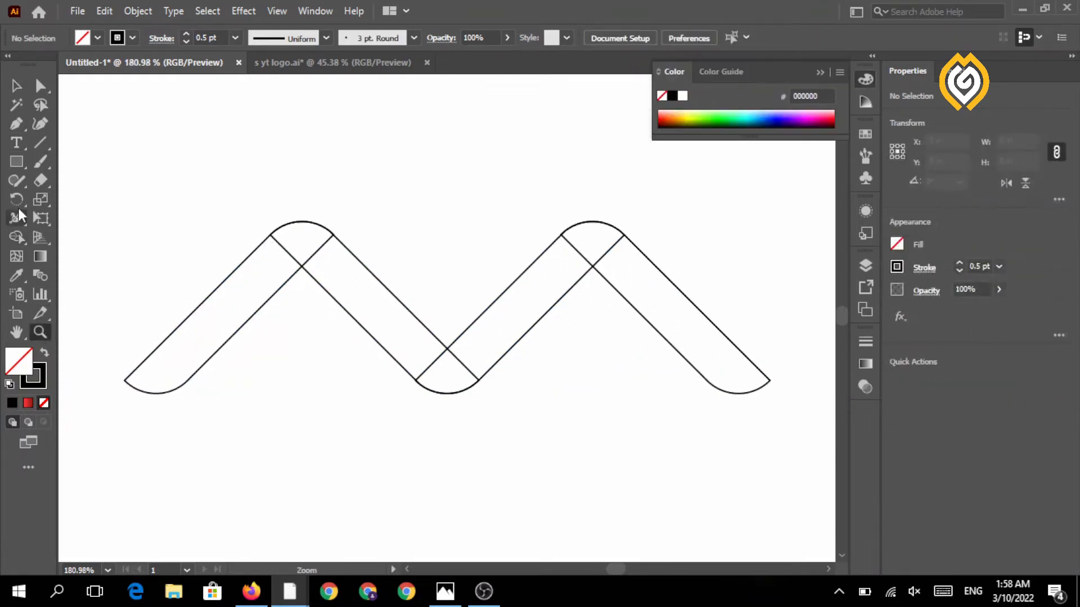
left_click(17, 126)
key("alt")
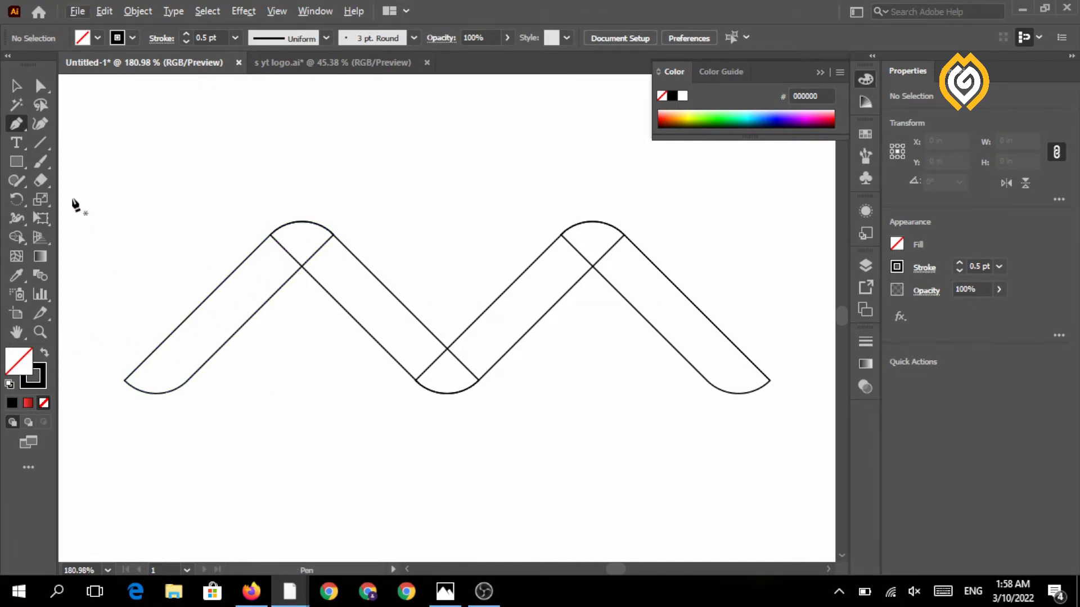
scroll(245, 261, "up", 3)
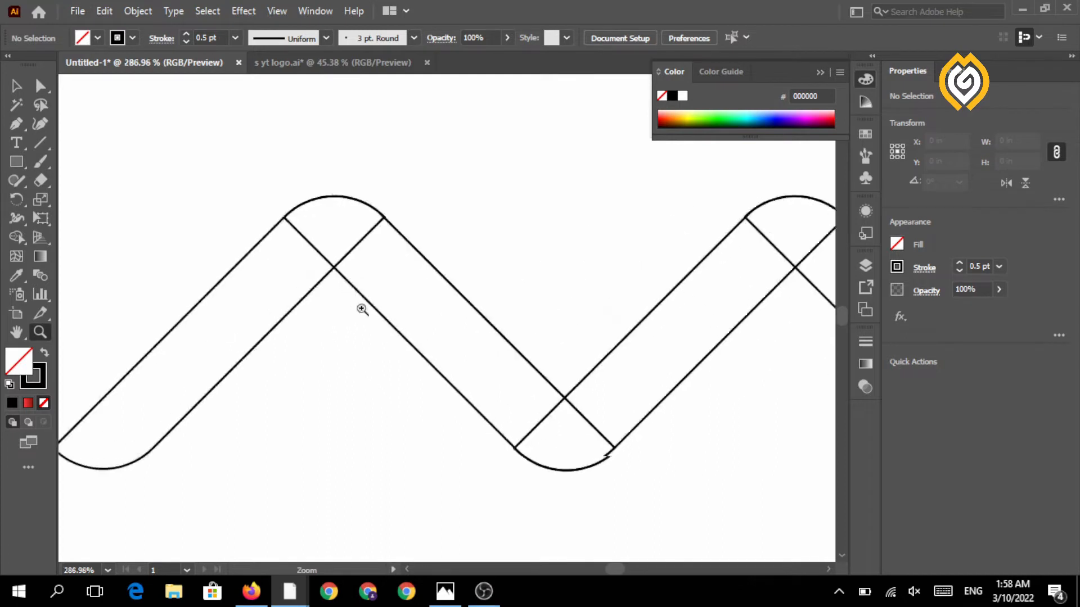
left_click(303, 228)
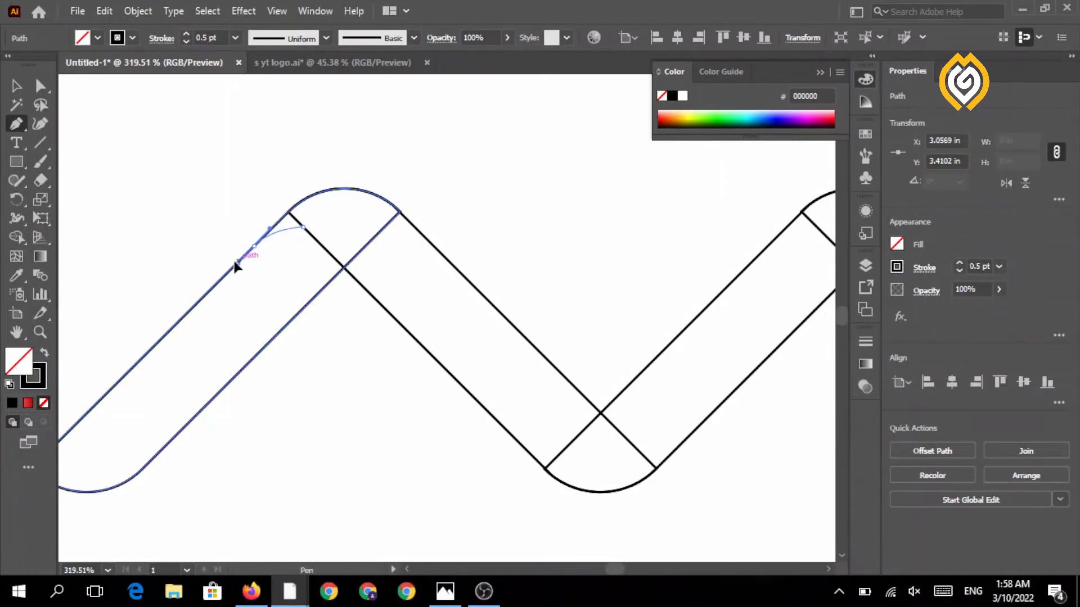
left_click_drag(234, 260, 217, 282)
key("v")
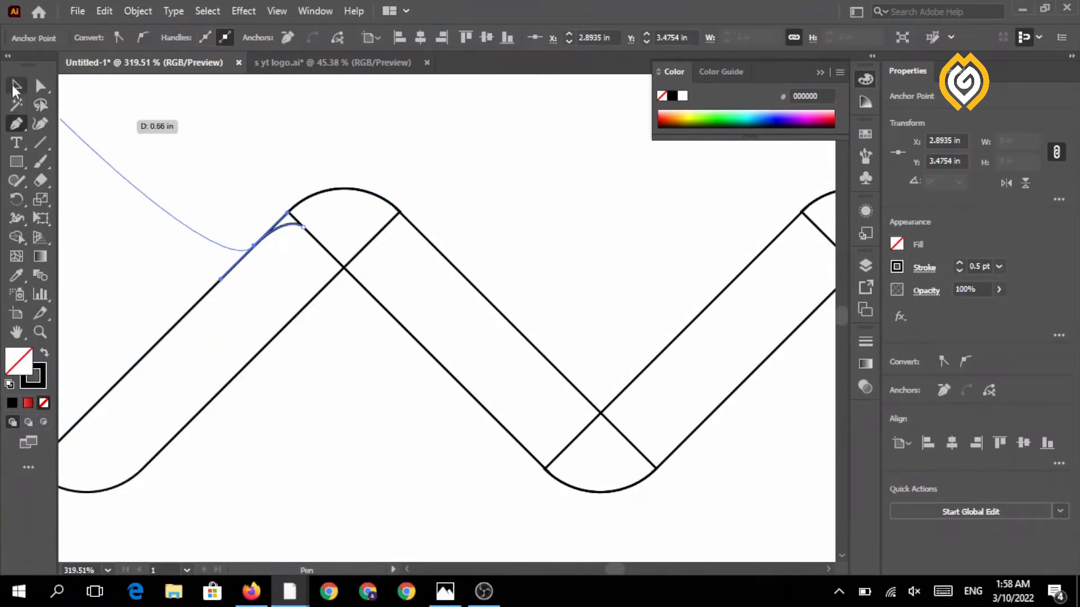
left_click(69, 235)
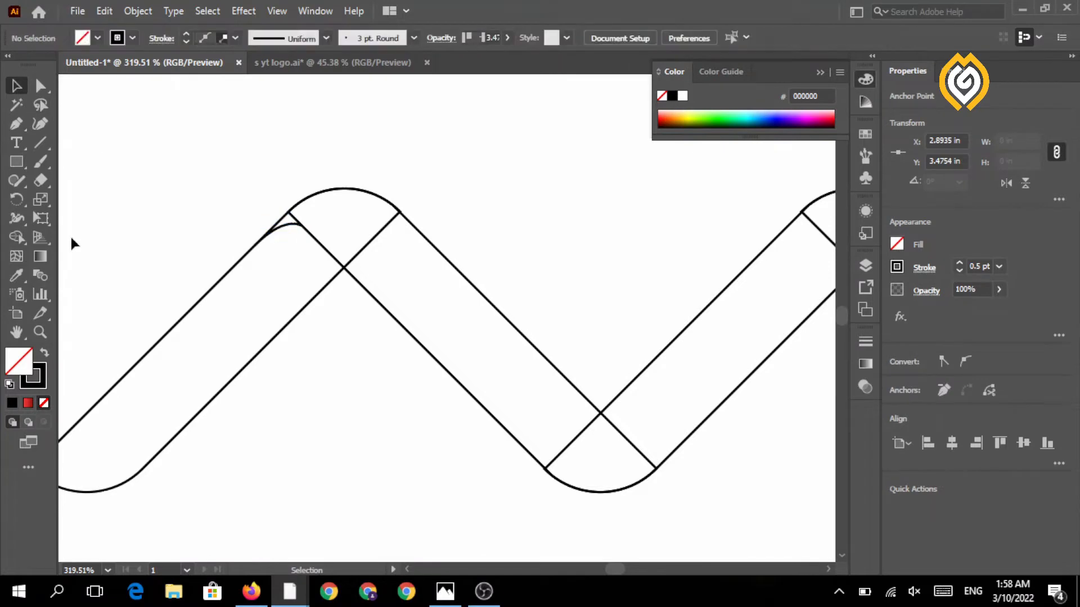
left_click(41, 332)
left_click_drag(355, 386, 198, 354)
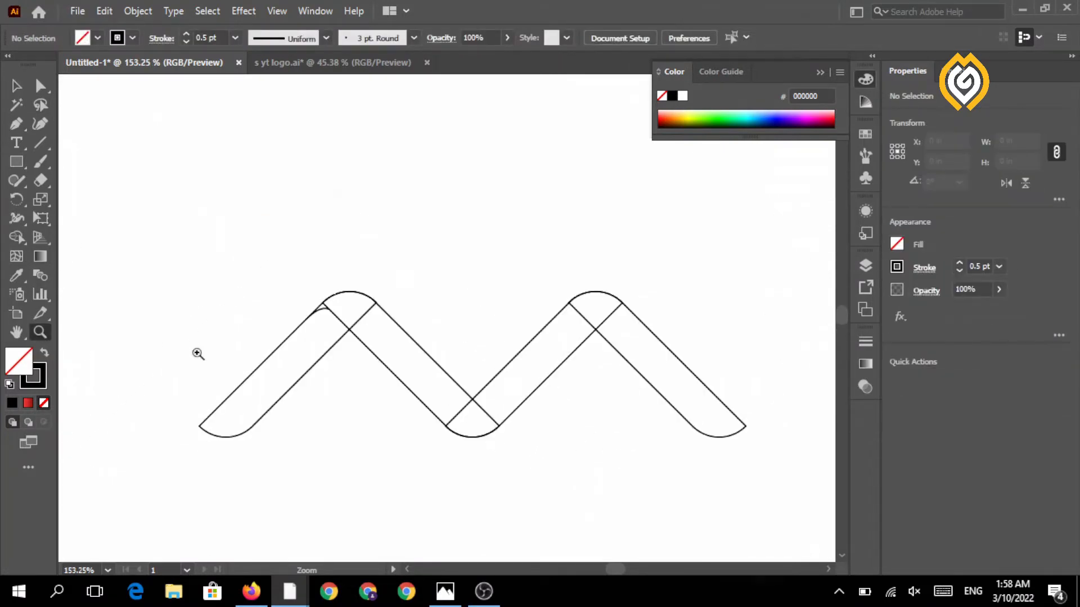
Draw a short Pen curve at the central valley from the second bar's edge to the third bar's outer edge.
left_click(17, 332)
left_click_drag(575, 464, 425, 379)
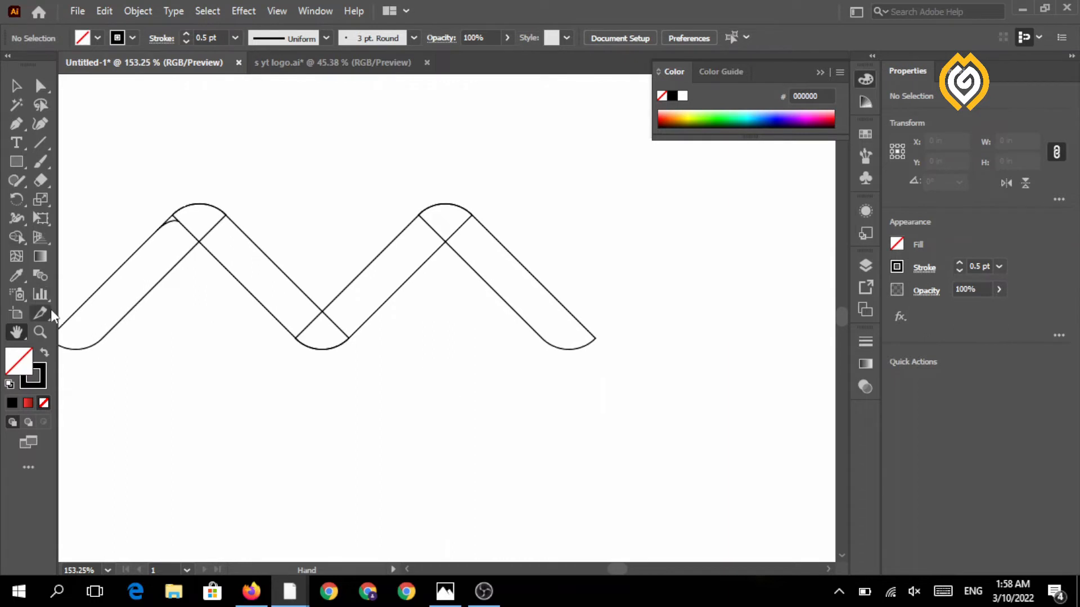
left_click(40, 332)
left_click_drag(336, 298, 424, 350)
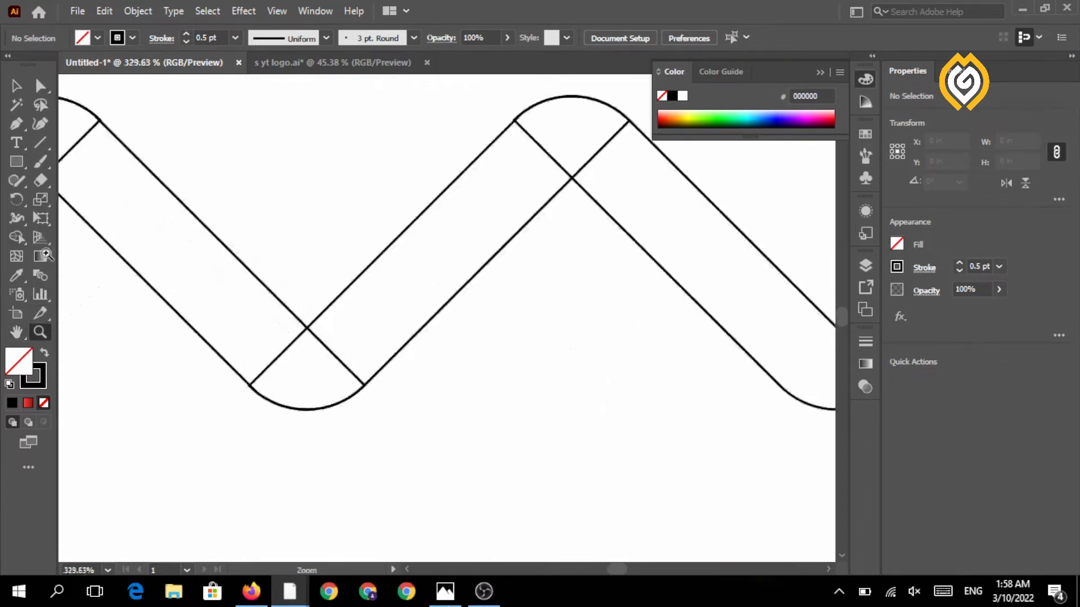
left_click(16, 123)
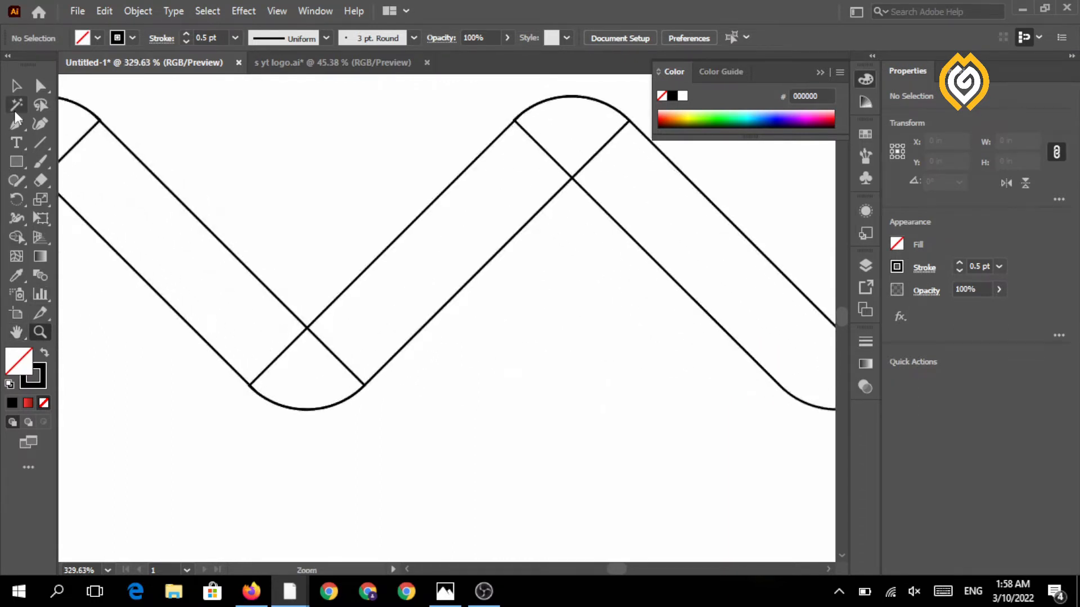
left_click(347, 368)
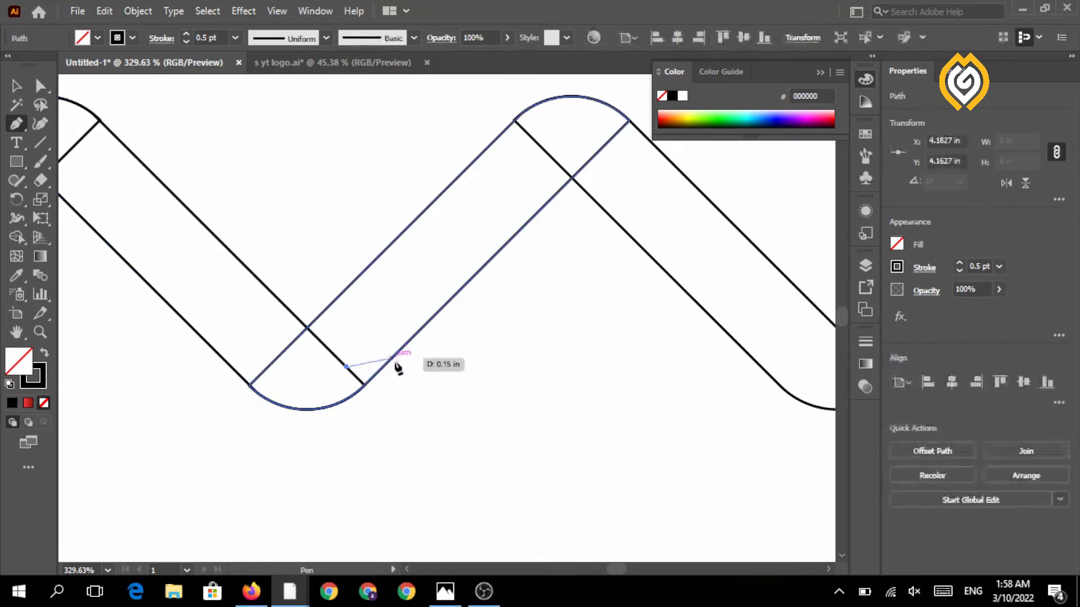
left_click_drag(393, 357, 419, 333)
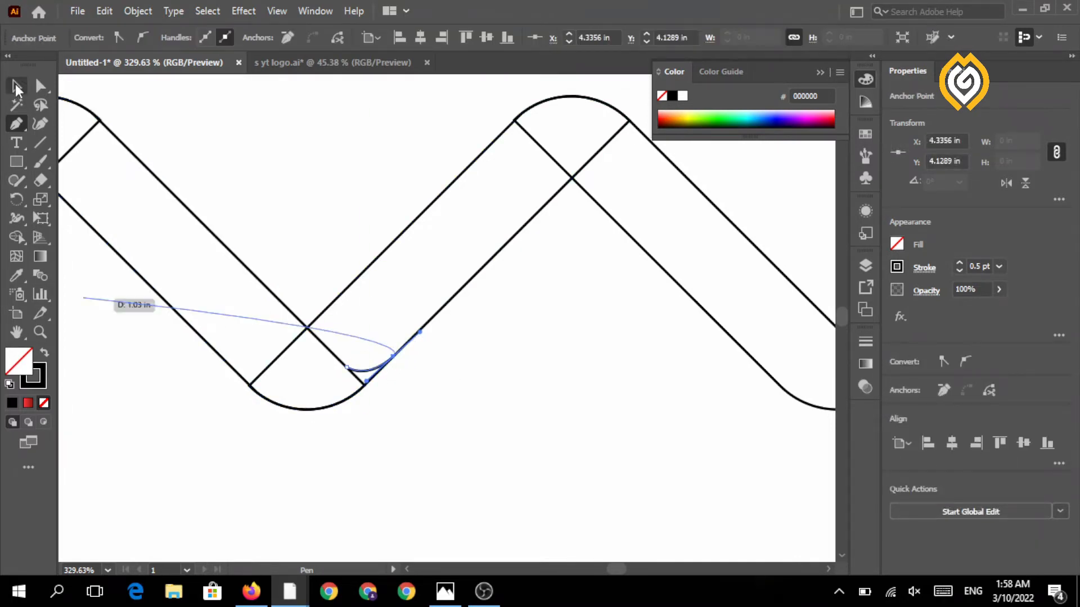
left_click(17, 87)
Draw a short Pen curve at the second peak from the third bar's edge to the last bar's outer edge.
key("space")
left_click_drag(418, 225, 235, 326)
left_click(17, 123)
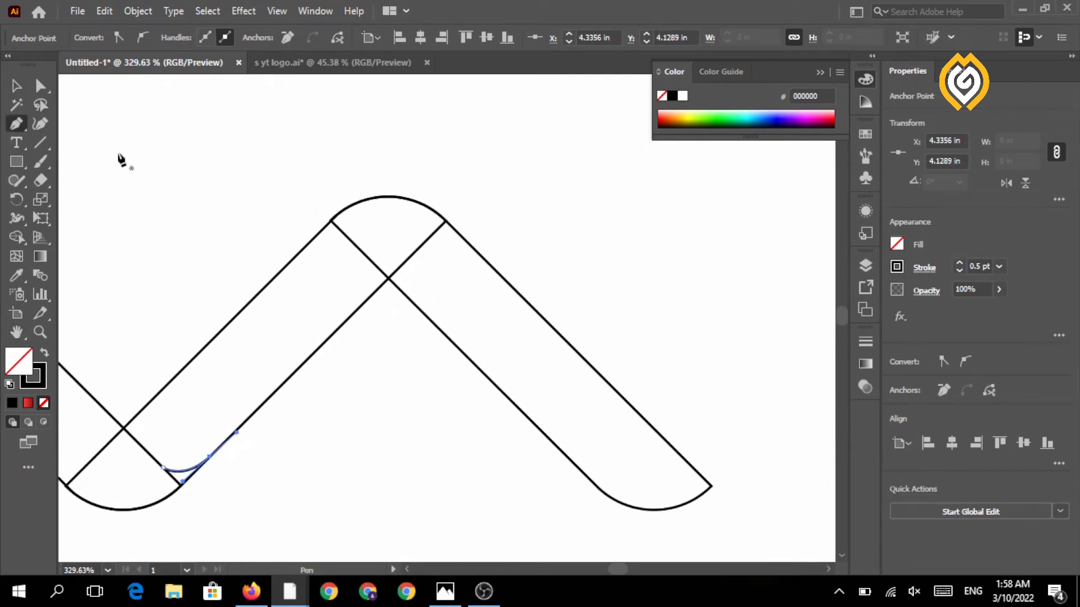
left_click(422, 246)
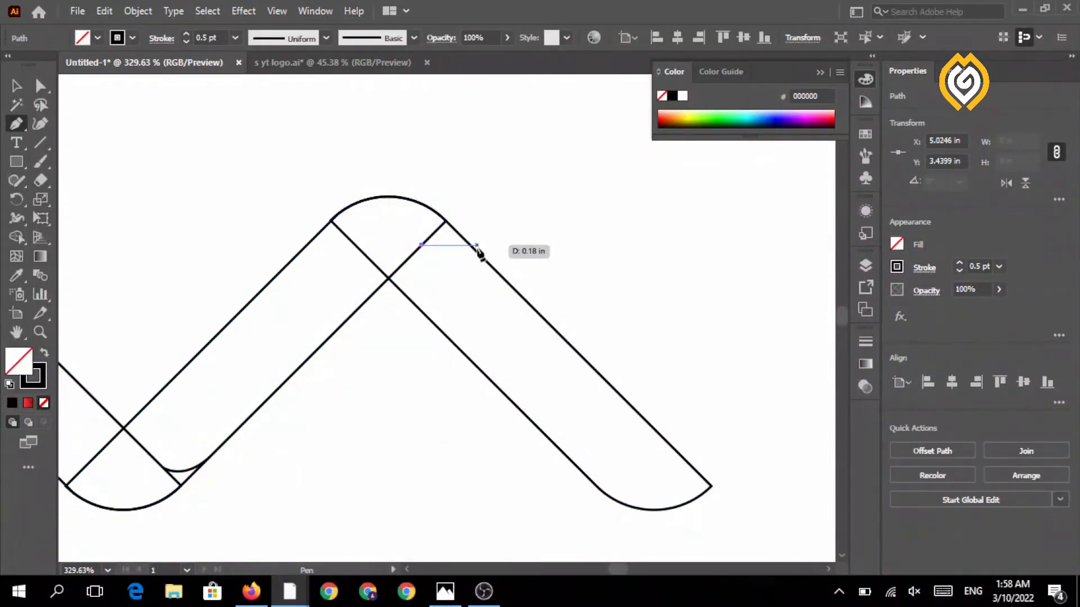
left_click_drag(471, 246, 493, 266)
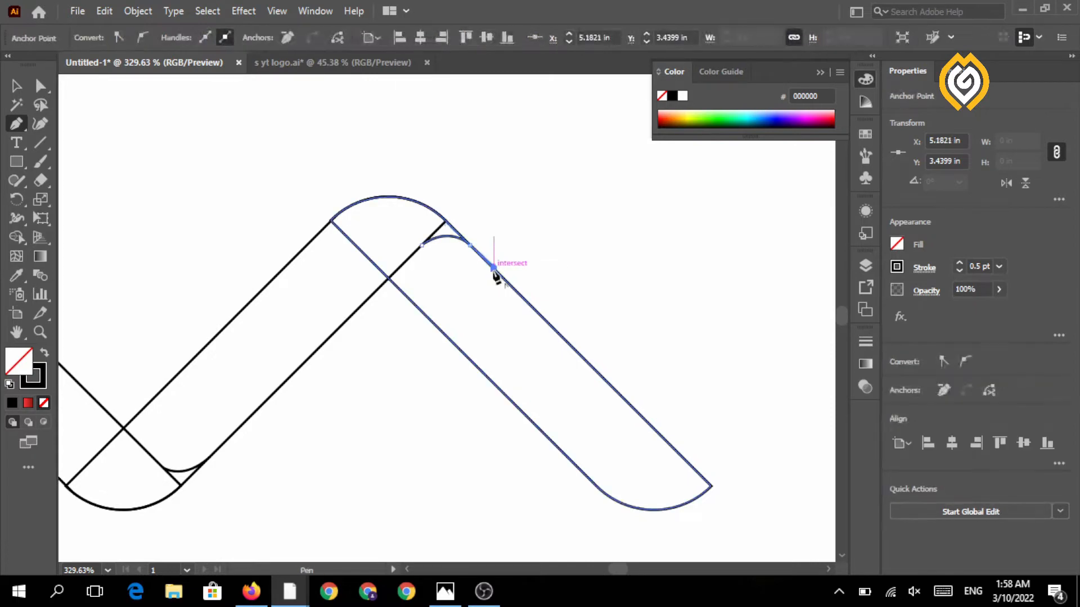
key("ctrl+z")
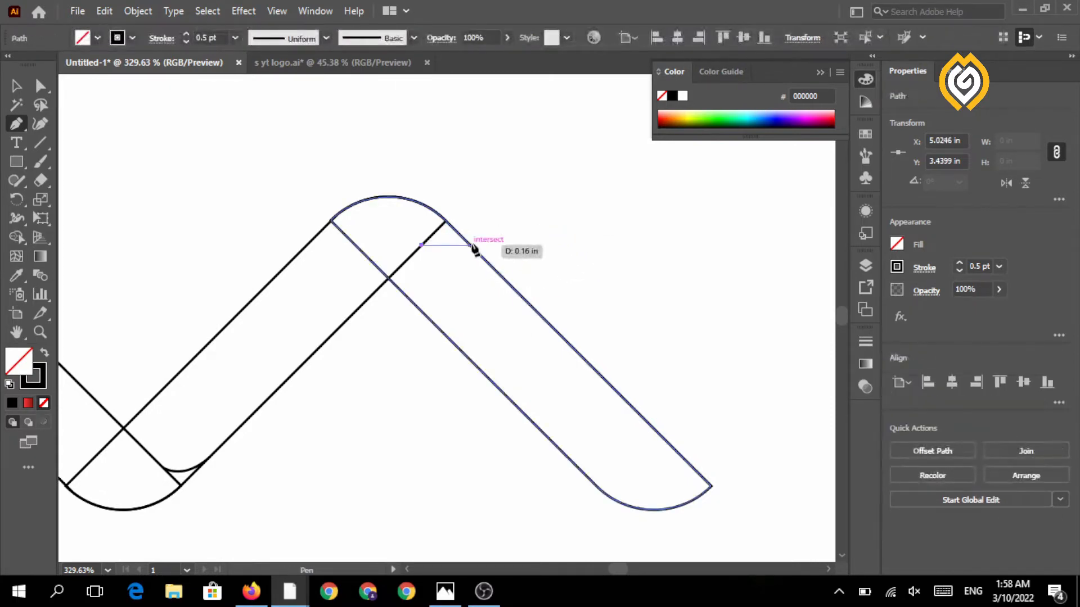
left_click_drag(471, 246, 492, 269)
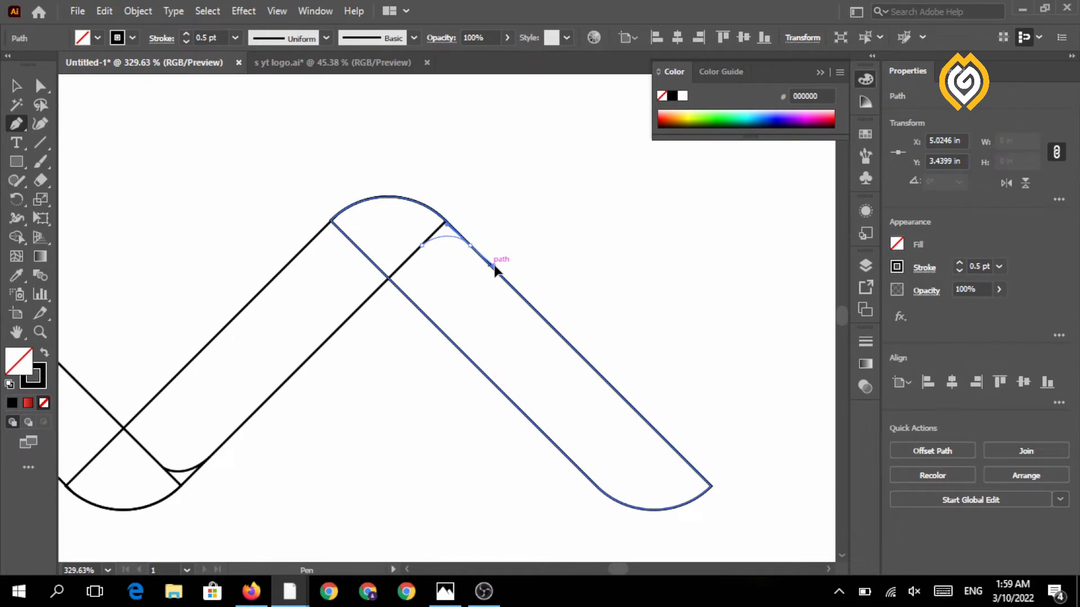
key("v")
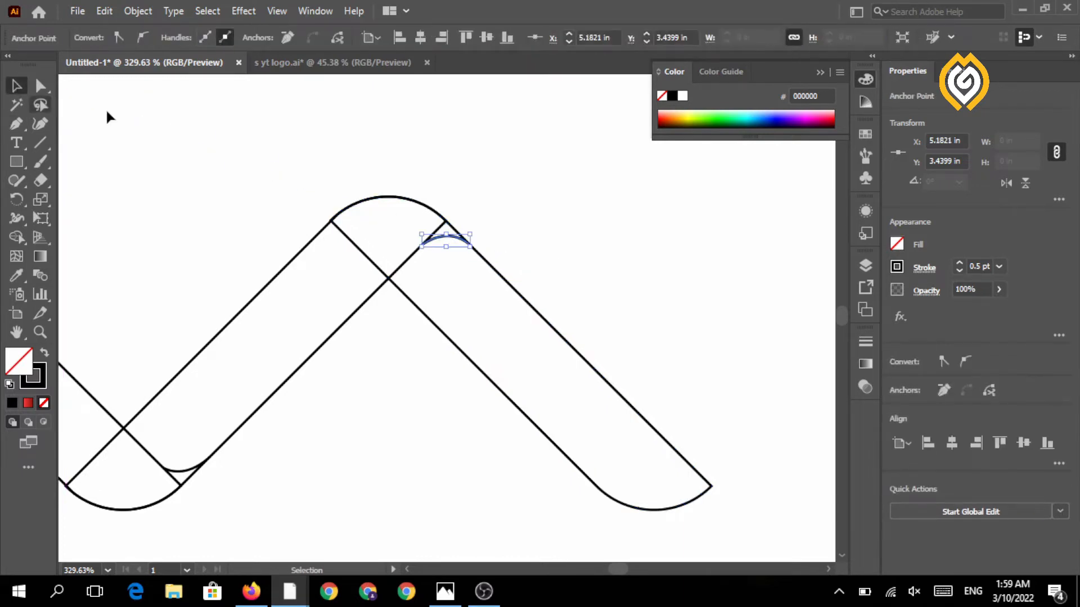
left_click(108, 117)
Merge the overlapping regions of the whole zigzag with the Shape Builder into four folded bars bounded by the curves at the peaks and valley.
left_click(39, 331)
left_click_drag(342, 328, 177, 319)
left_click(17, 332)
left_click_drag(271, 315, 395, 293)
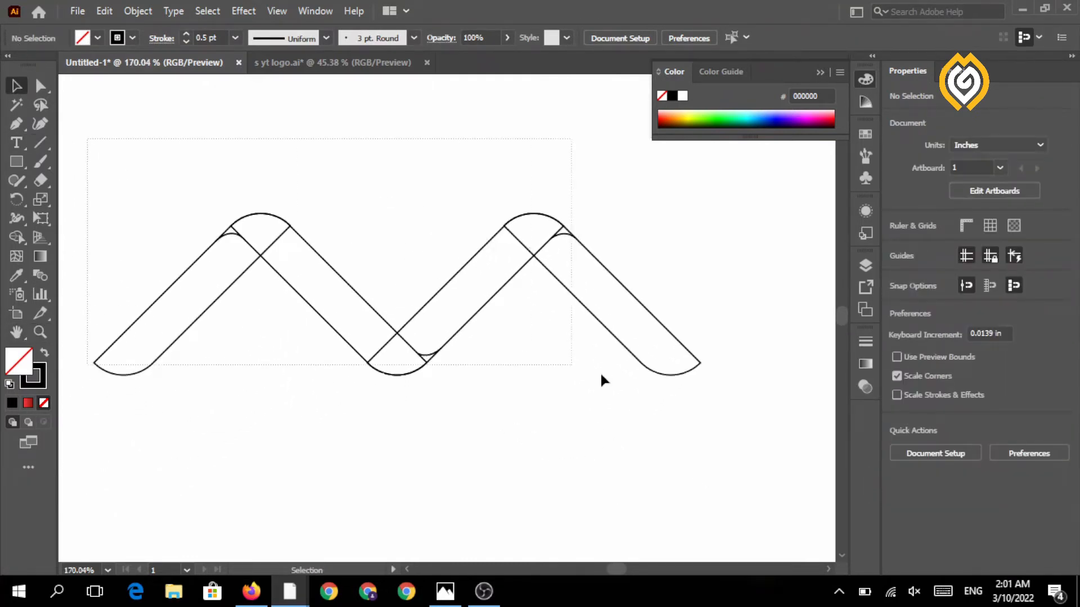
left_click_drag(601, 375, 218, 226)
left_click(17, 237)
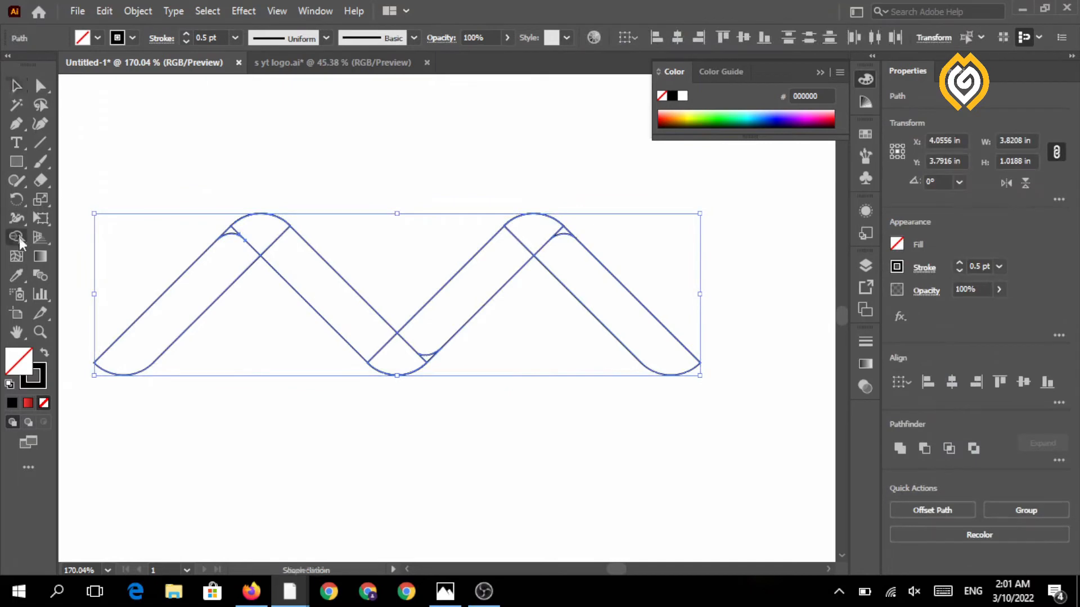
left_click_drag(232, 233, 303, 274)
mouse_move(381, 344)
left_mouse_down()
mouse_move(397, 365)
mouse_move(428, 356)
left_mouse_up()
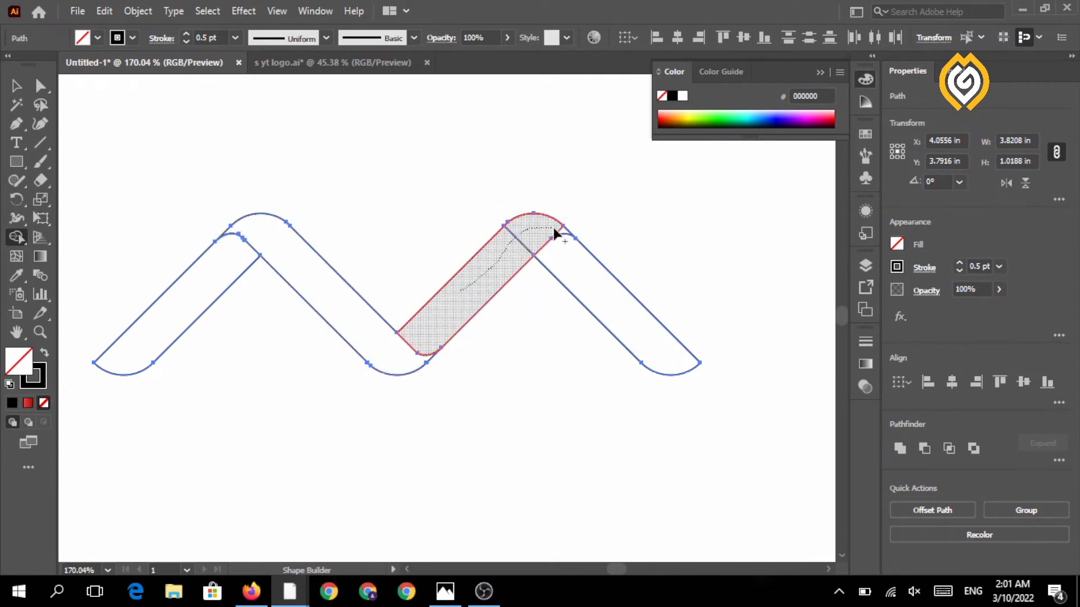
left_click_drag(565, 235, 567, 237)
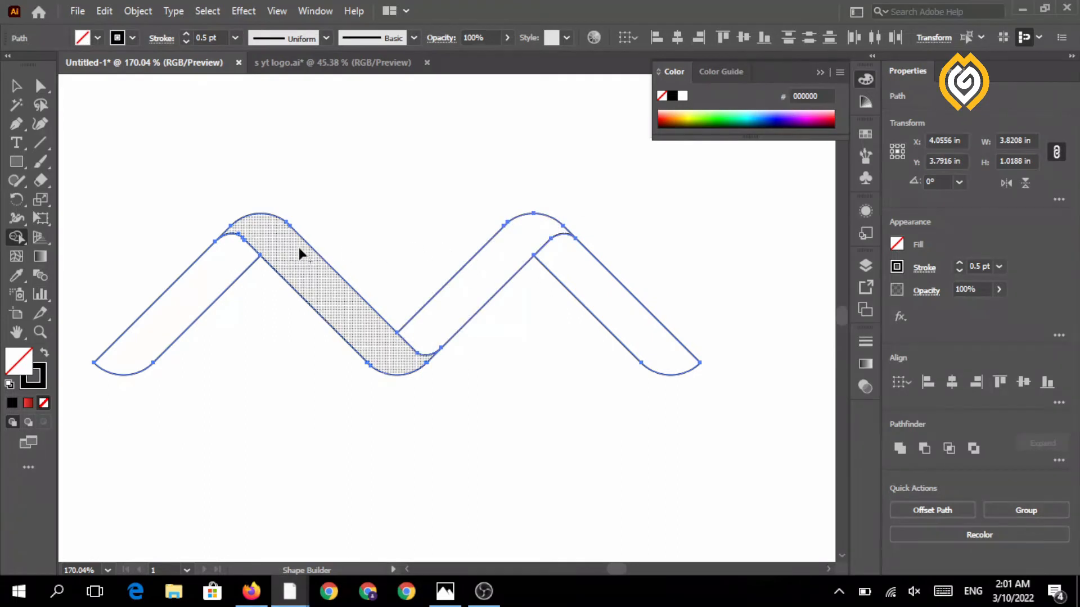
left_click(11, 89)
left_click(208, 205)
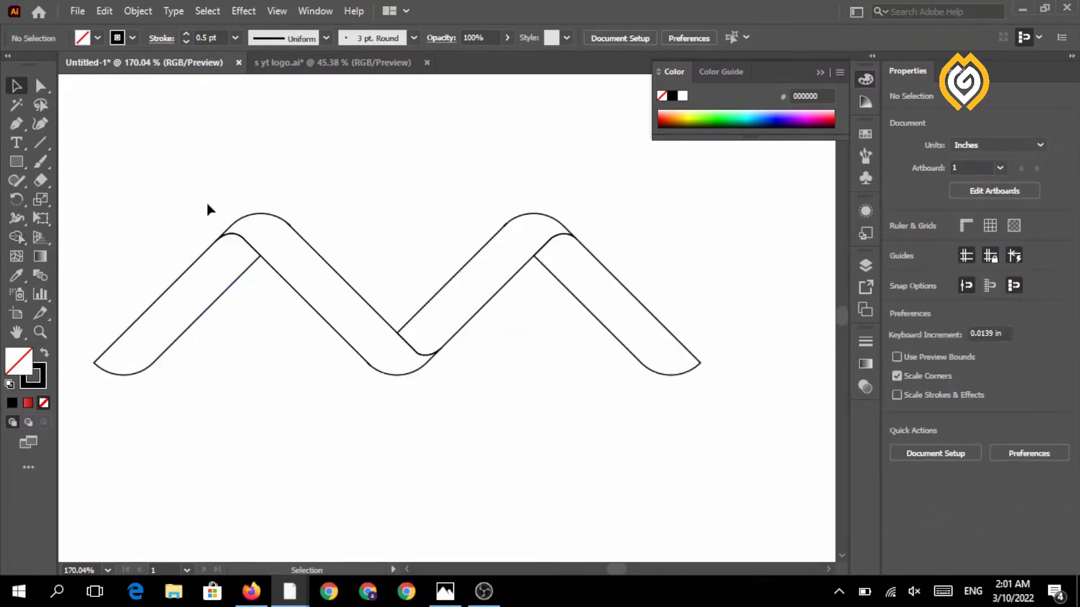
Move the red gradient rectangle down beside the zigzag, above its last foot.
left_click_drag(610, 270, 523, 369)
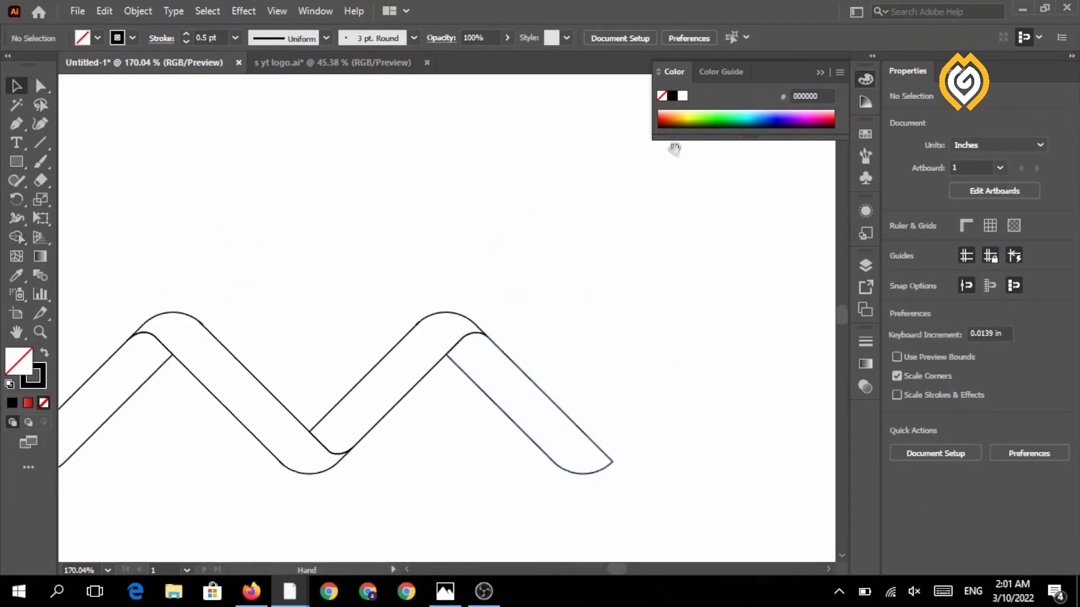
left_click_drag(566, 211, 522, 257)
scroll(470, 180, "up", 6)
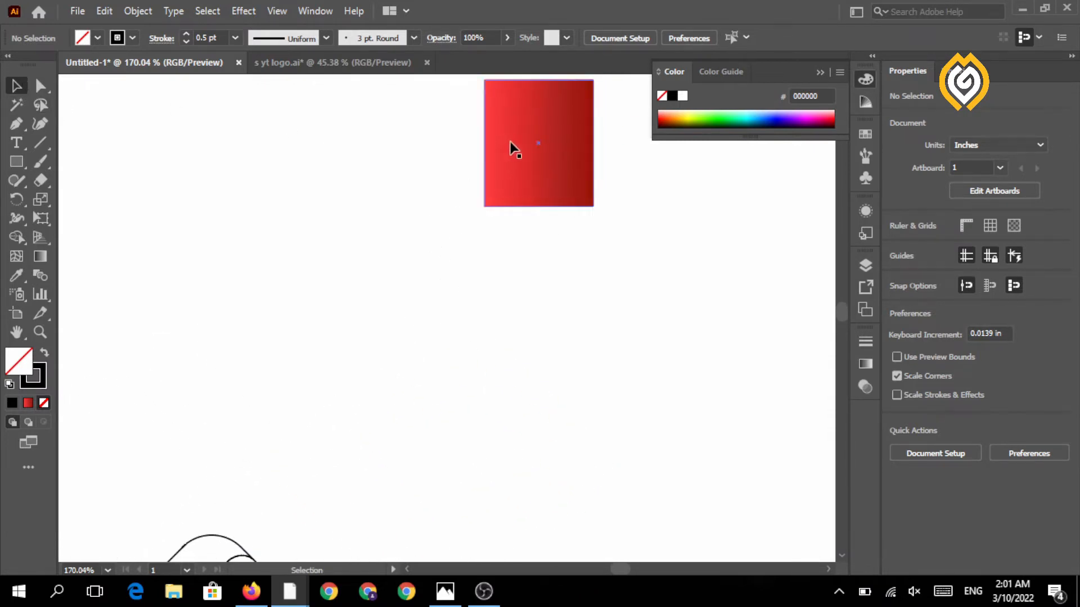
left_click_drag(511, 150, 405, 523)
left_click_drag(193, 452, 291, 186)
left_click_drag(112, 319, 335, 279)
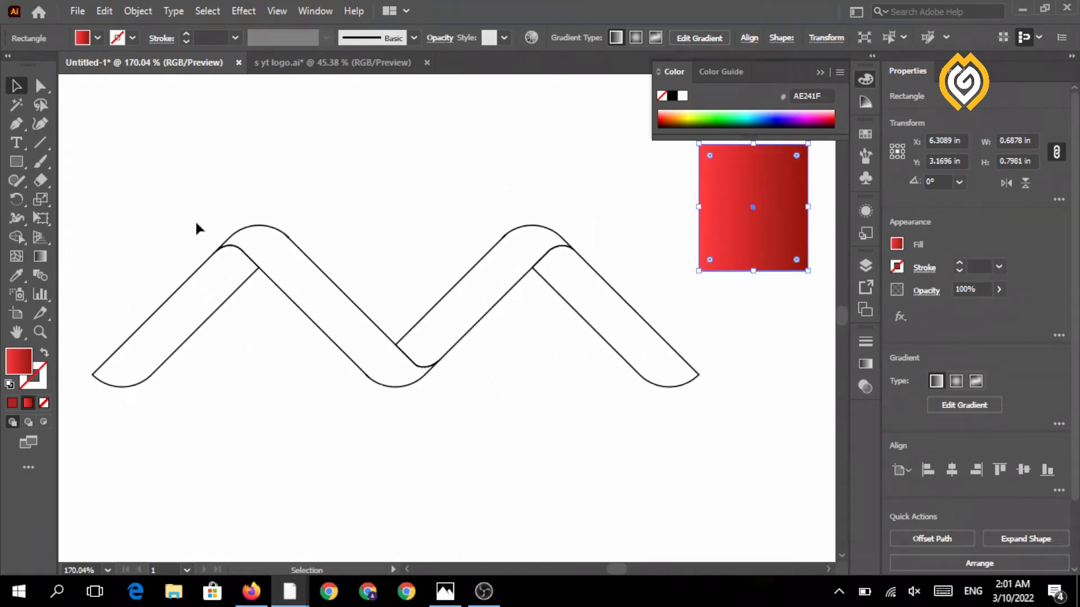
left_click(212, 141)
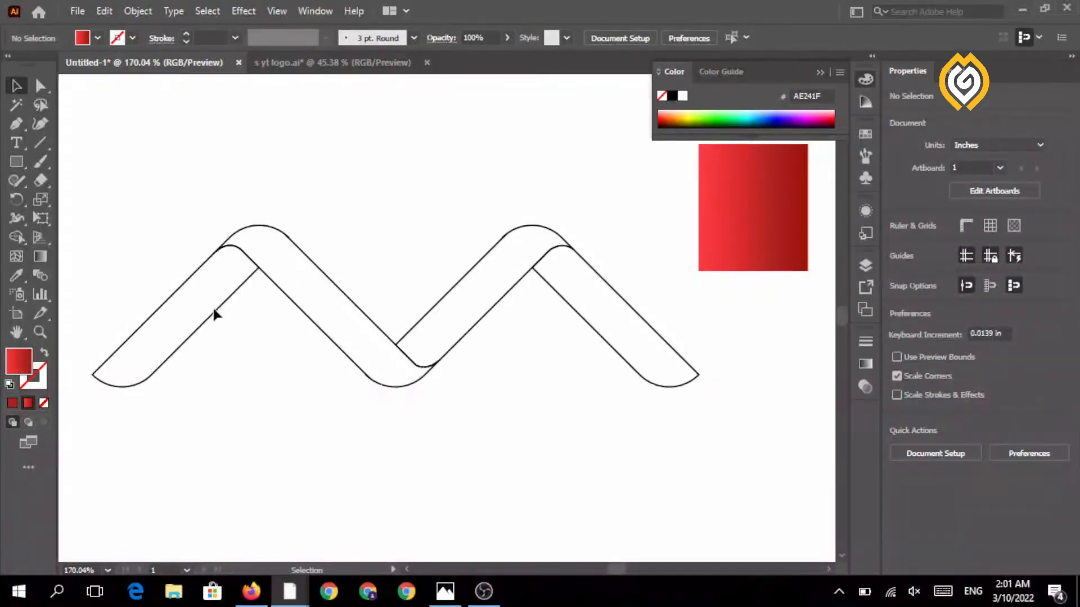
Remove the first bar's stroke and fill it with the red gradient sampled from the rectangle.
left_click(214, 308)
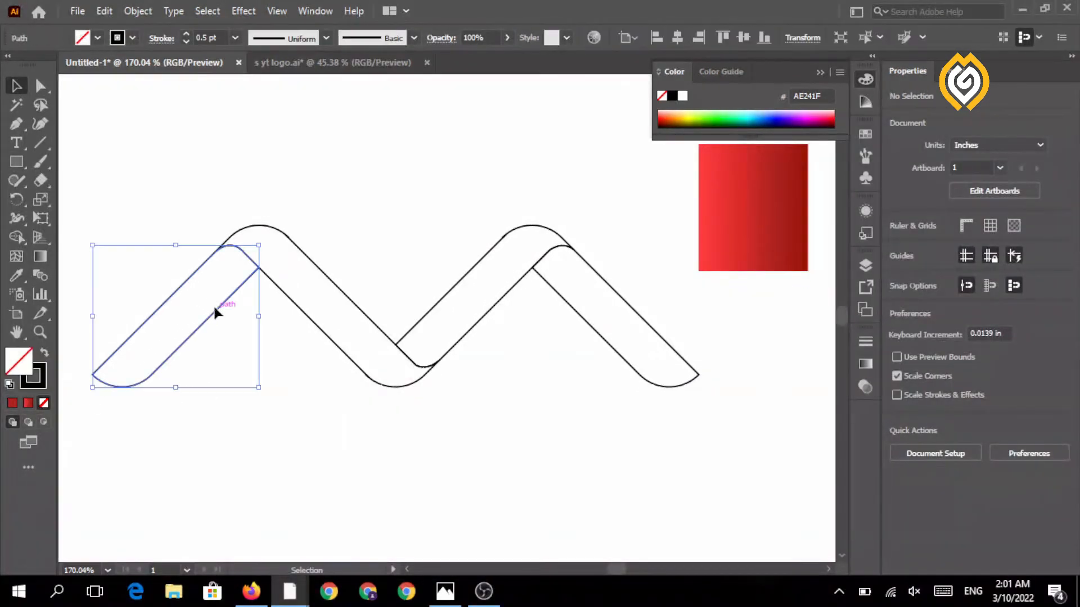
left_click(43, 403)
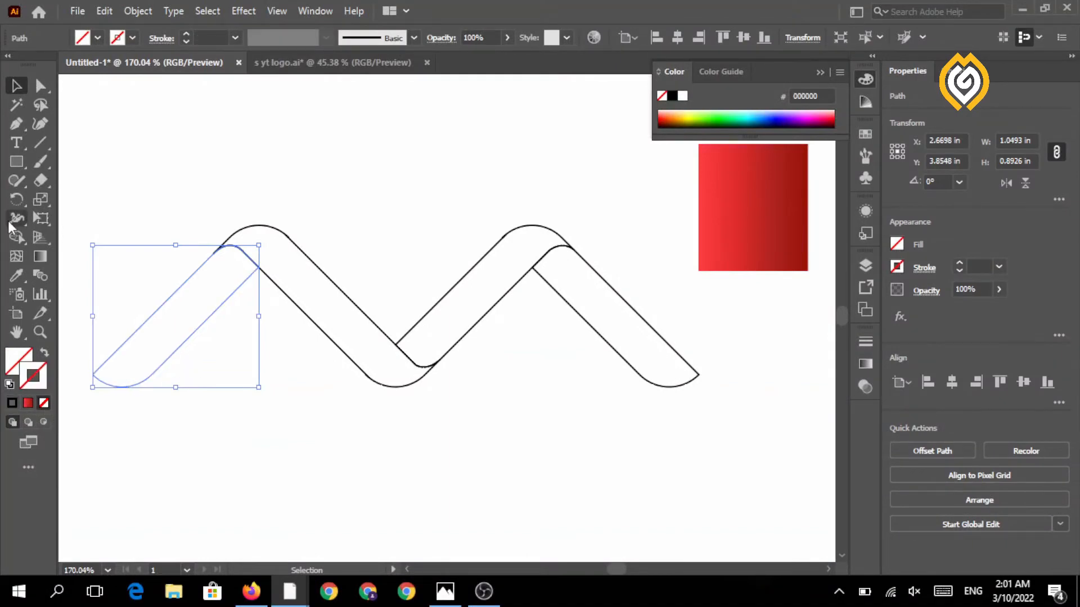
left_click(16, 275)
left_click(761, 229)
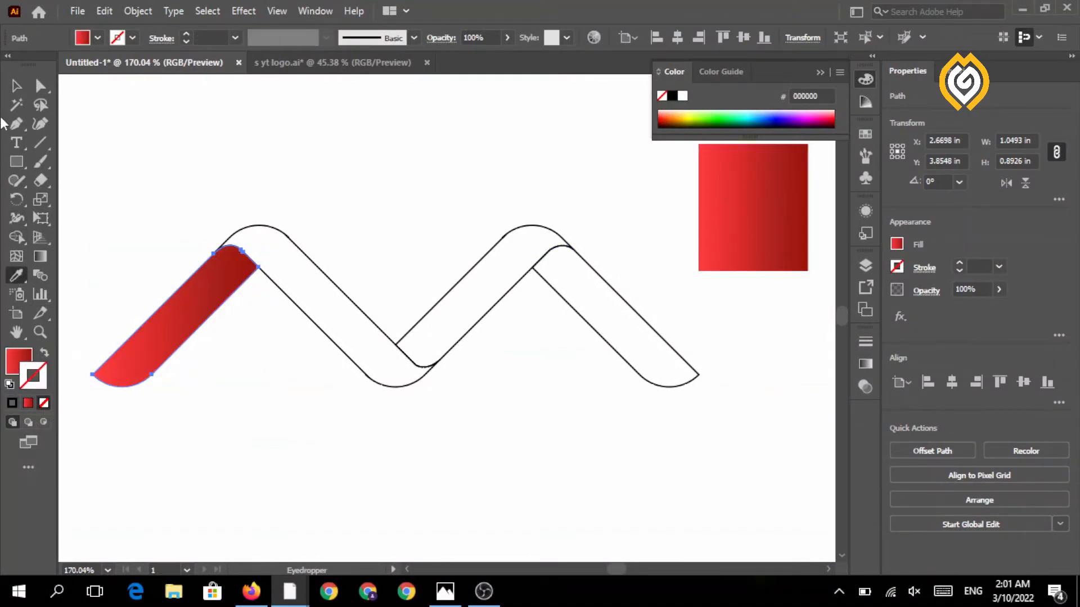
left_click(16, 85)
left_click(339, 256)
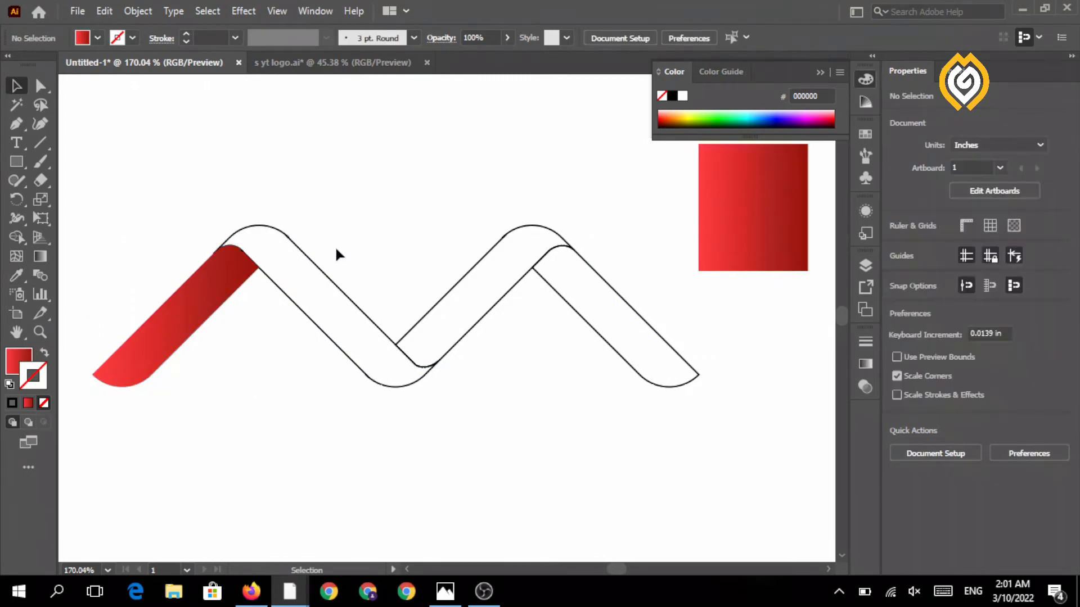
Remove the stroke from the other three bars and fill them with the red gradient sampled from the first bar.
left_click_drag(538, 414, 539, 413)
left_click(35, 377)
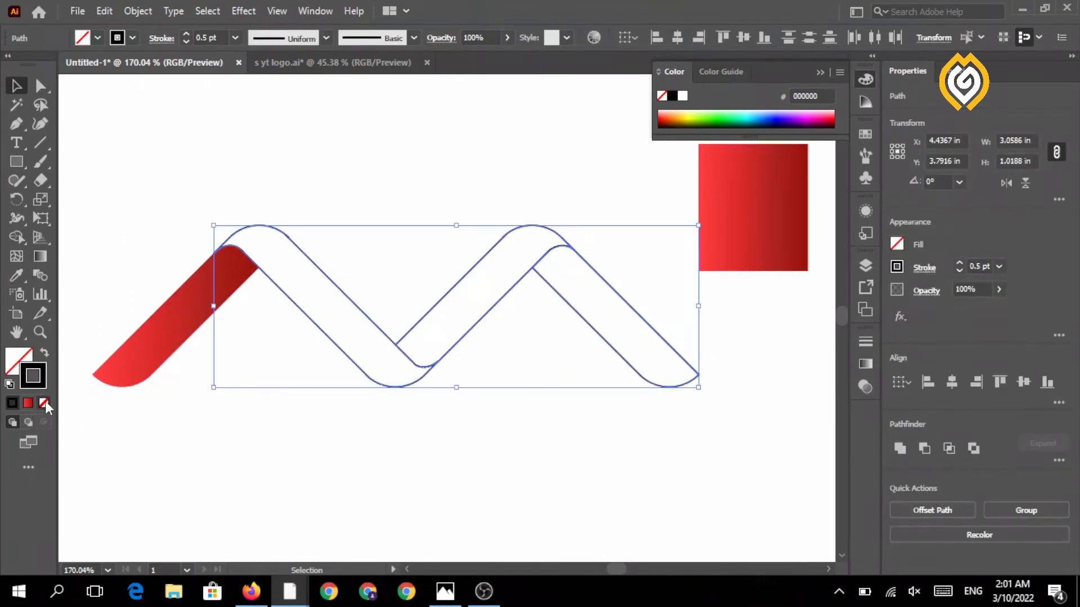
left_click(43, 404)
left_click(16, 275)
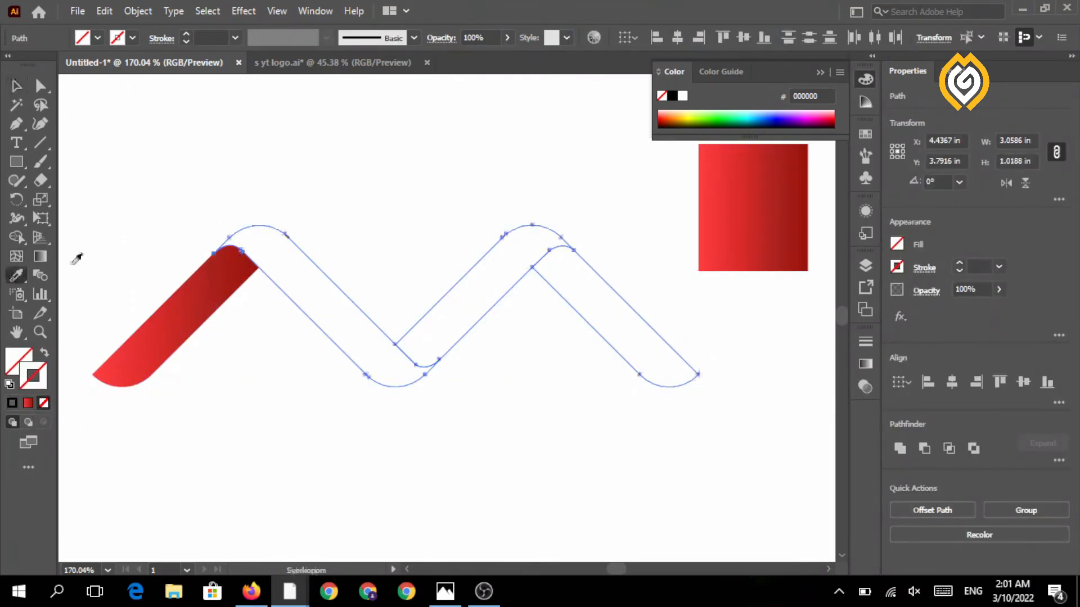
left_click(224, 281)
left_click(17, 86)
left_click(185, 162)
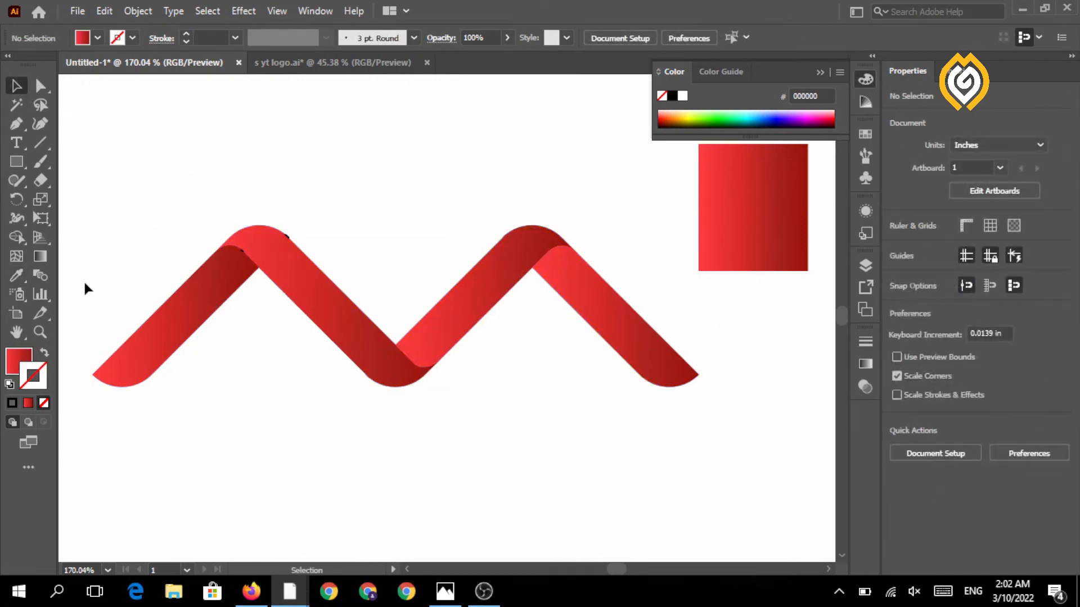
Delete the two tiny leftover black path fragments at the first peak.
left_click(289, 237)
left_click(289, 236)
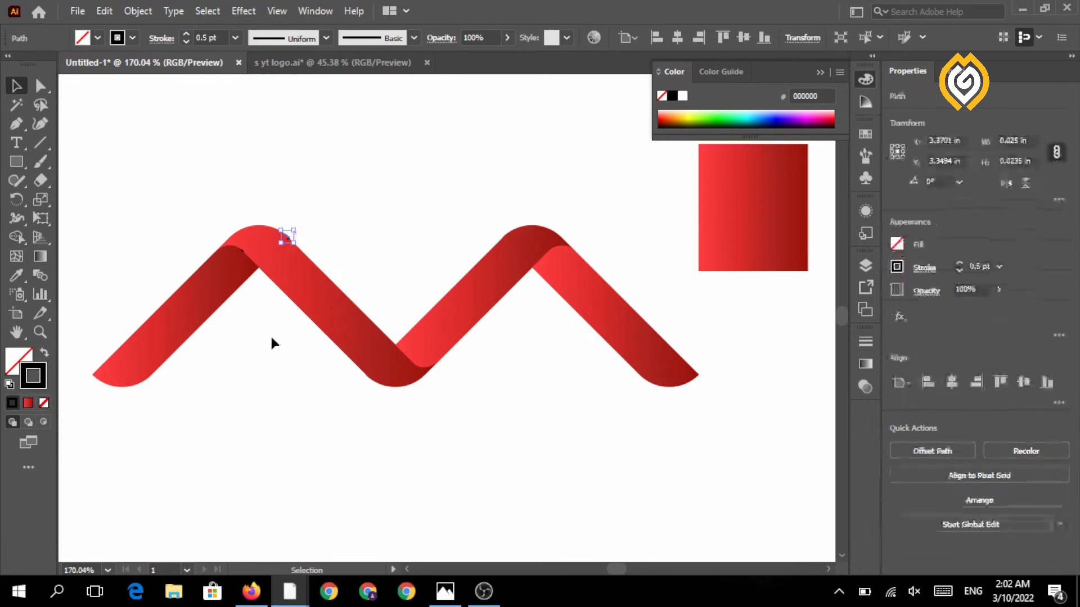
key("Delete")
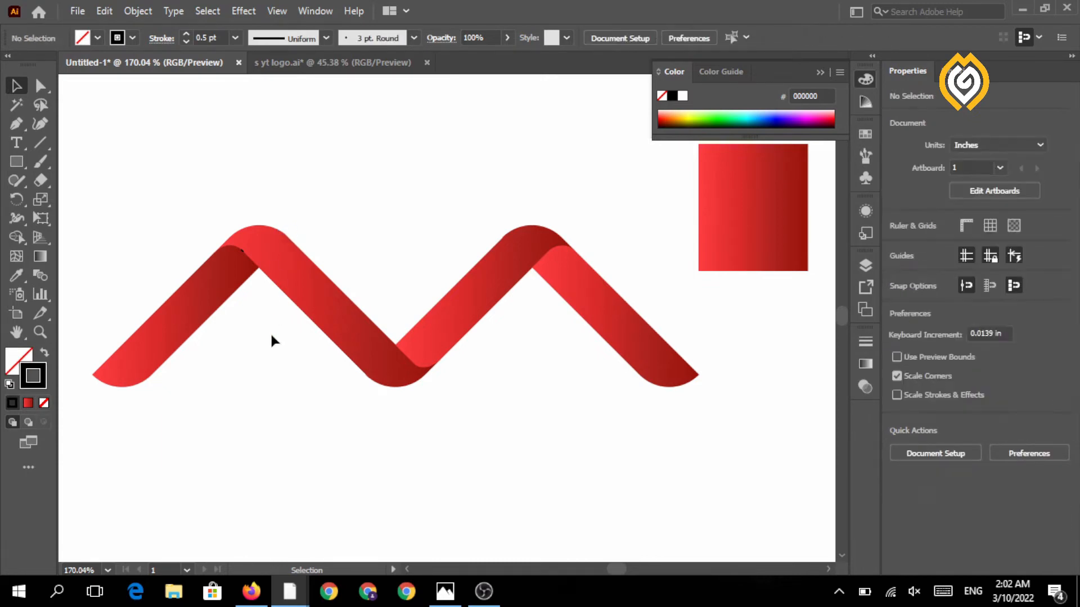
left_click(241, 251)
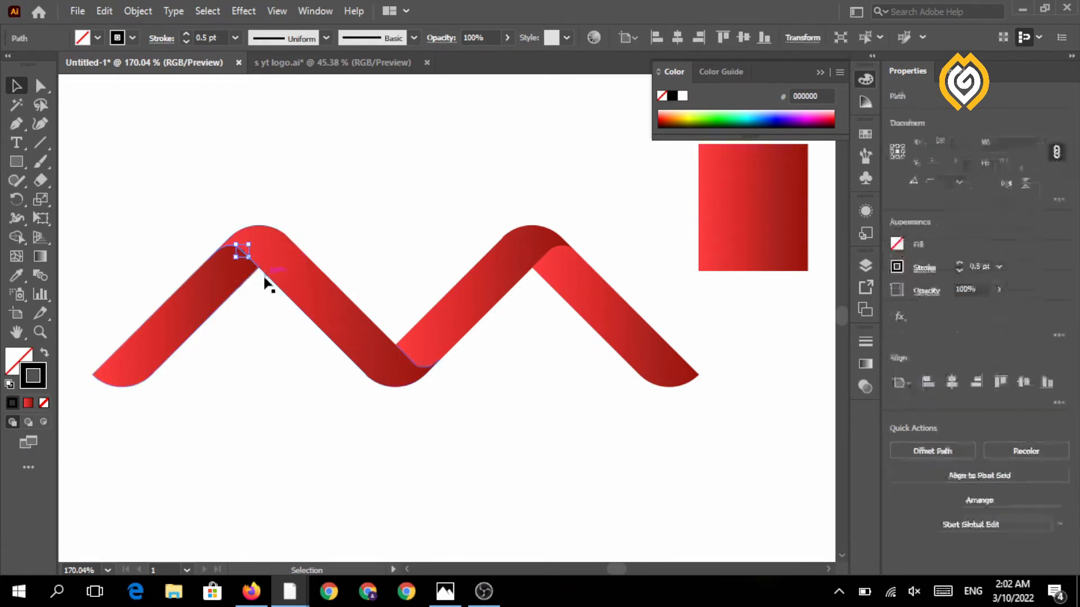
key("Delete")
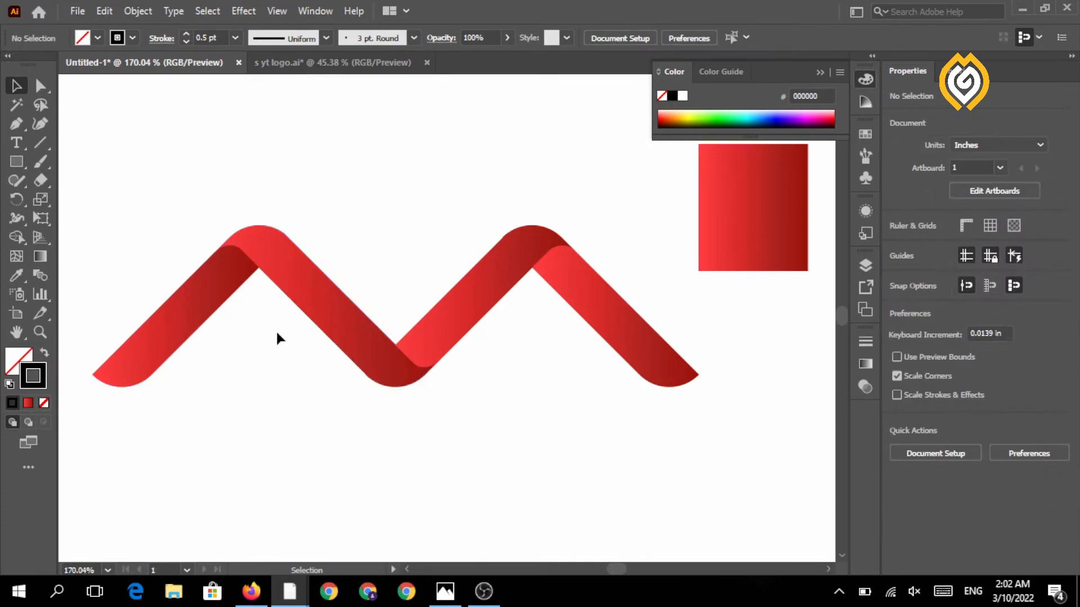
key("m")
left_click_drag(204, 339, 321, 370)
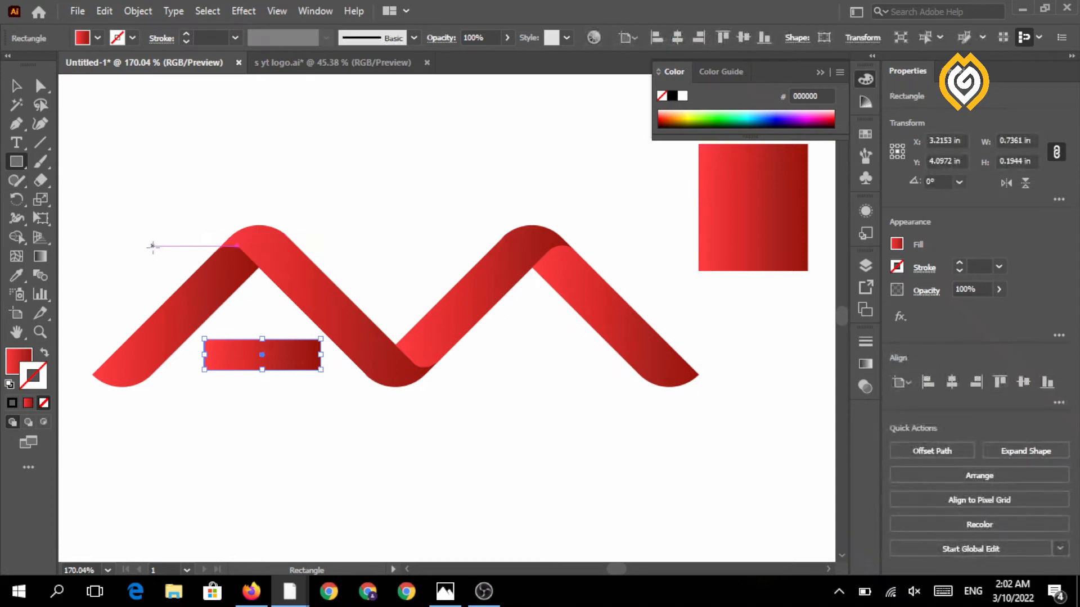
key("Delete")
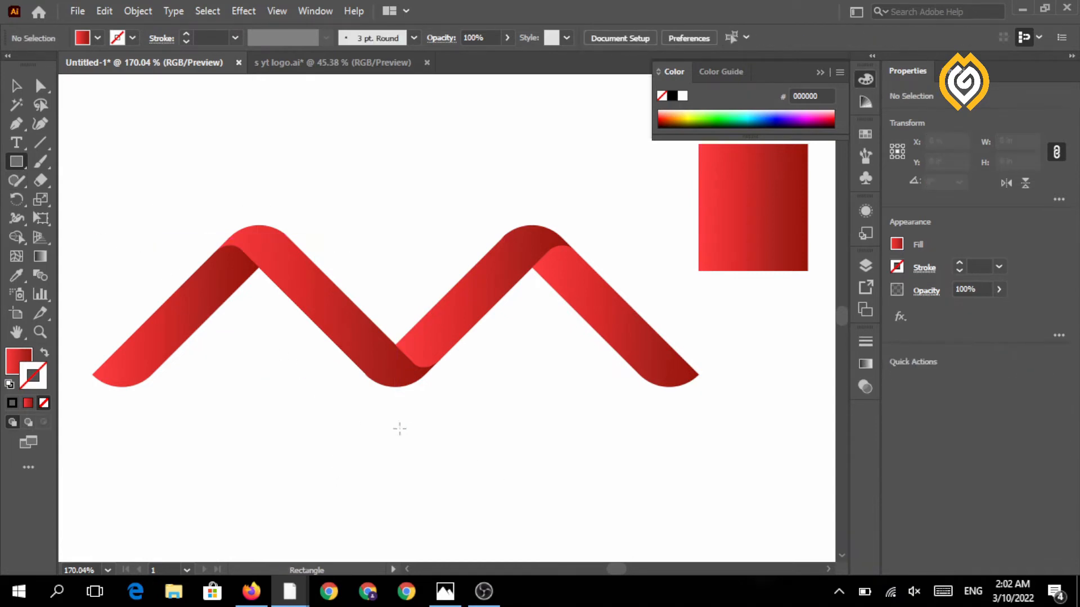
Draw a gradient rectangle about 0.69 × 0.22 in, rotated 45° along the first bar's inner edge, and place a copy below the second peak.
left_click_drag(244, 417, 355, 450)
left_click(16, 85)
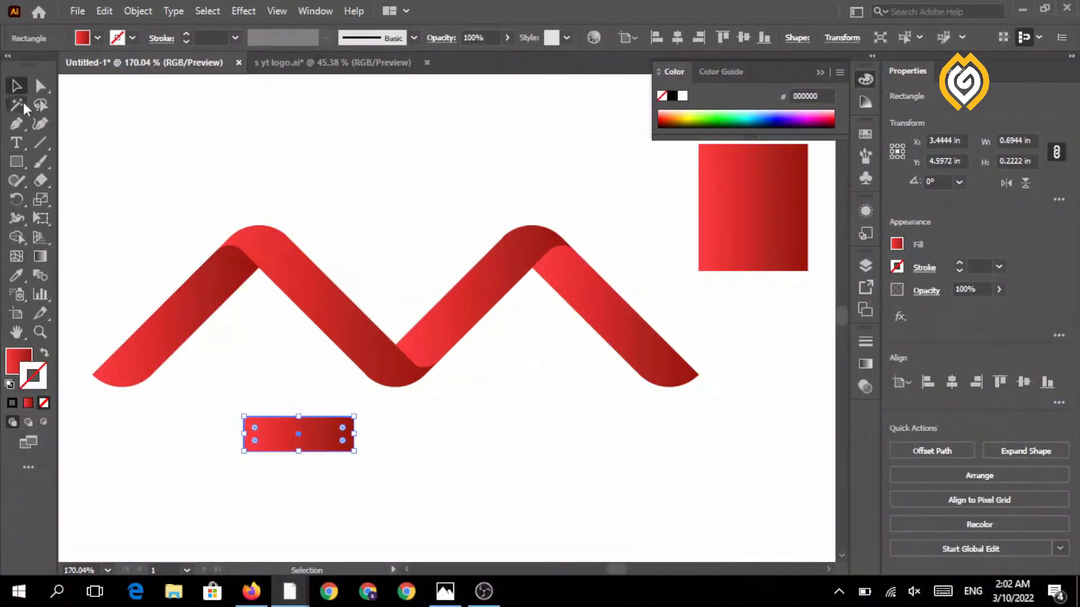
left_click_drag(239, 455, 270, 494)
left_click_drag(294, 434, 506, 415)
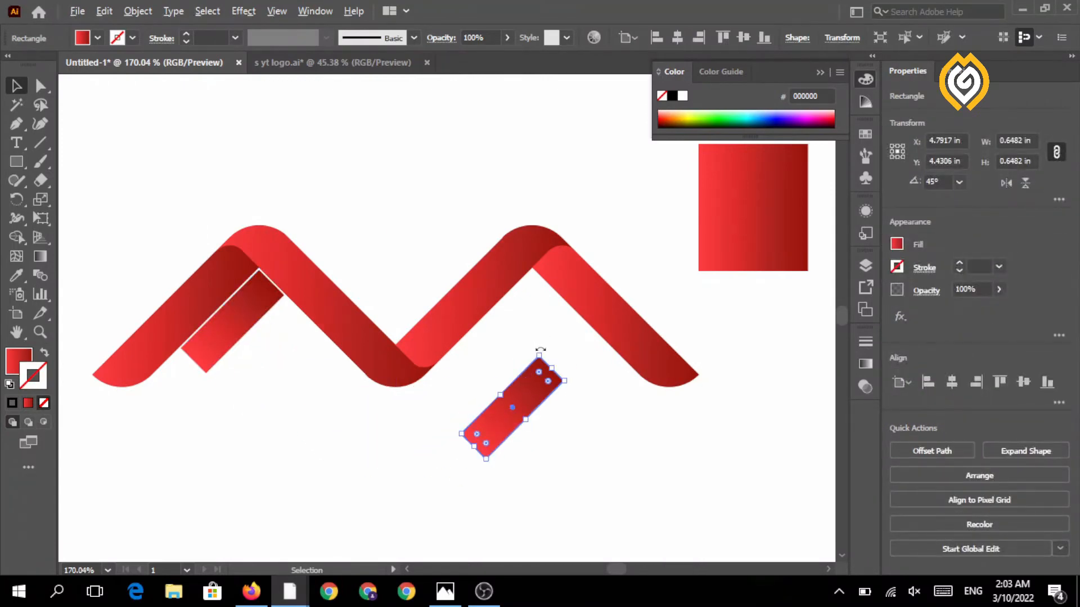
Rotate the copied slanted rectangle to mirror the first one and place it under the second peak along the fourth bar's inner edge.
left_click_drag(540, 349, 464, 353)
left_click_drag(514, 413, 559, 330)
left_click(543, 387)
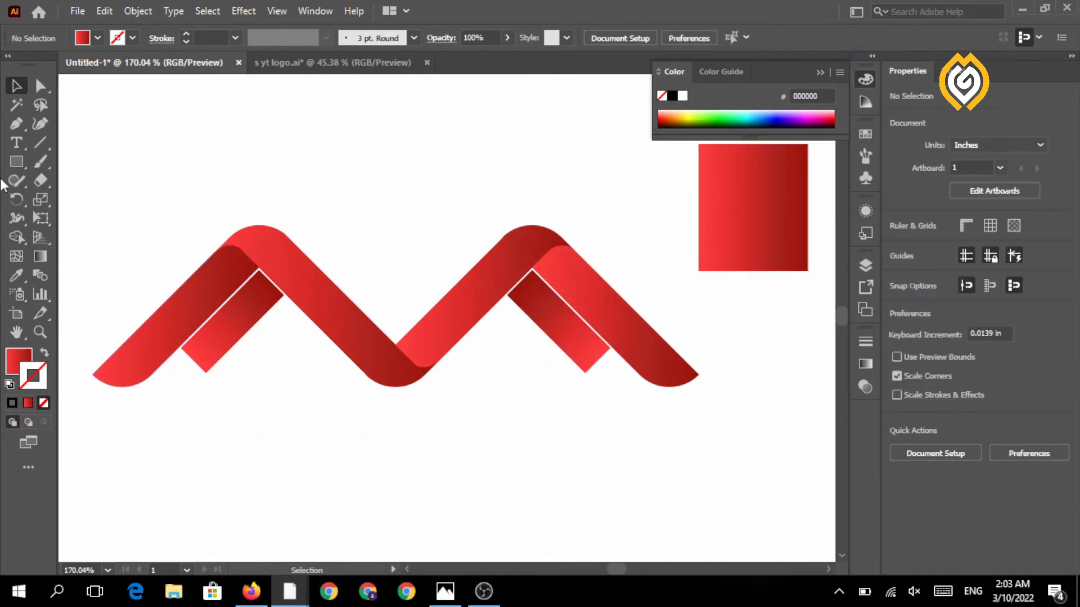
Fully round the lowest corner of both inner slanted rectangles so their ends match the curved ends of the bars.
key("a")
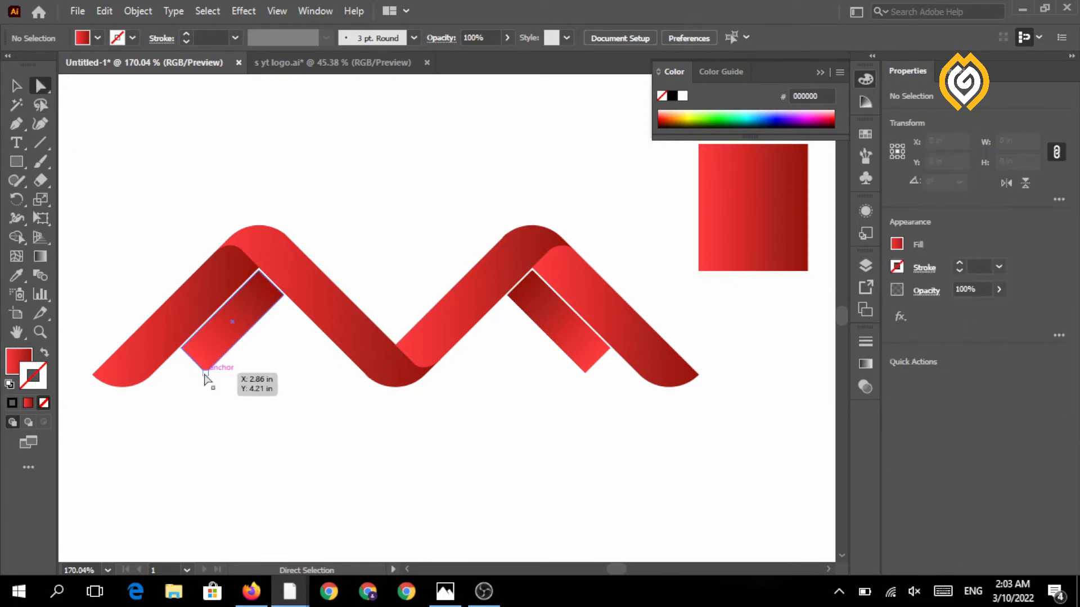
left_click(206, 372)
left_click(585, 372, "shift")
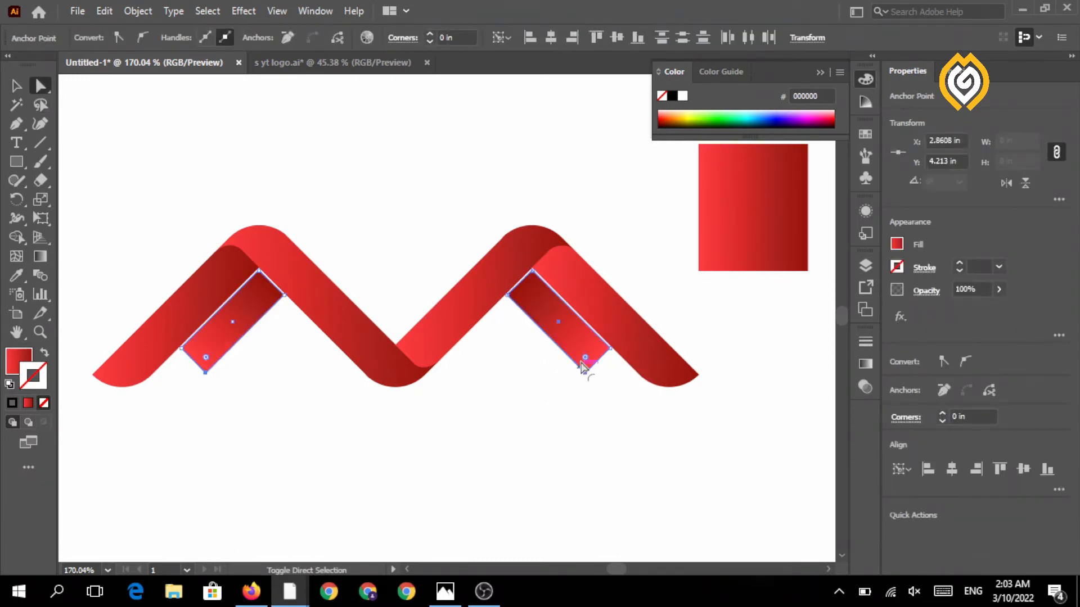
left_click_drag(585, 363, 533, 303)
left_click(496, 407)
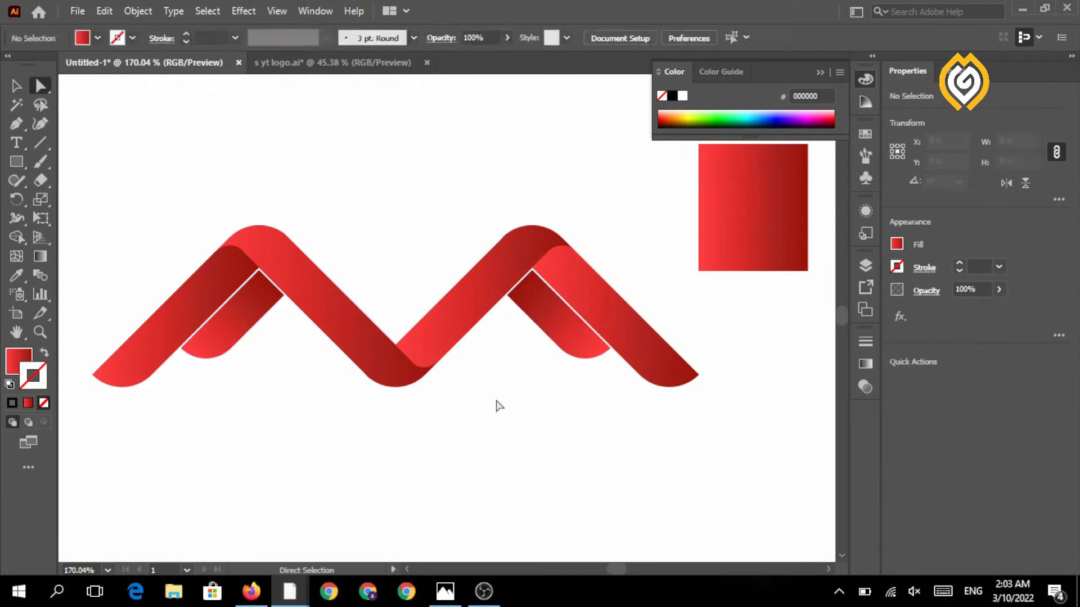
Delete the red gradient sample rectangle beside the logo.
left_click(42, 333)
left_click_drag(354, 416, 264, 384)
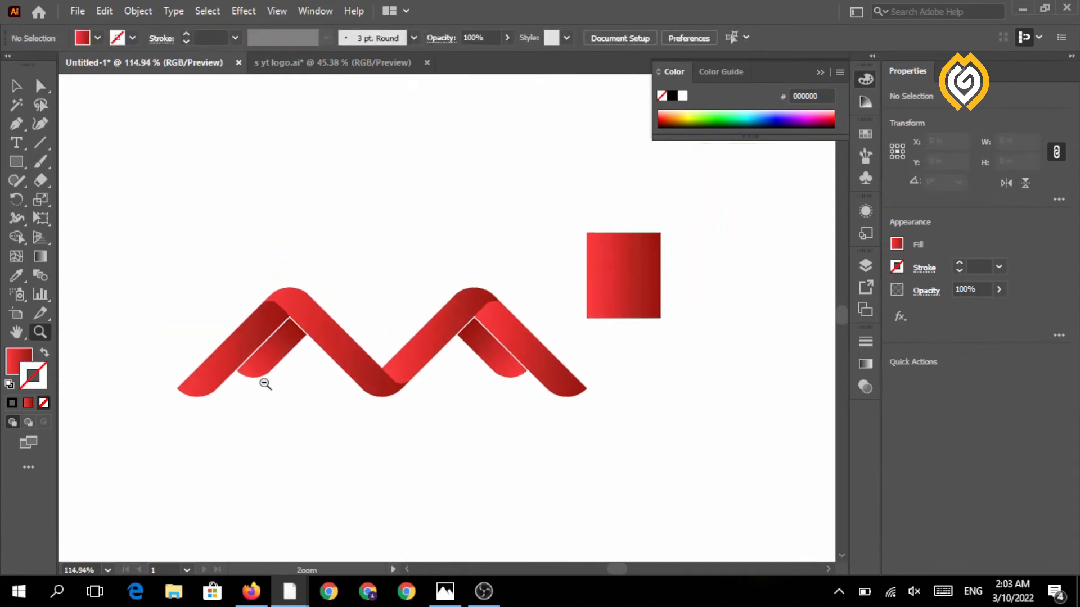
left_click(16, 86)
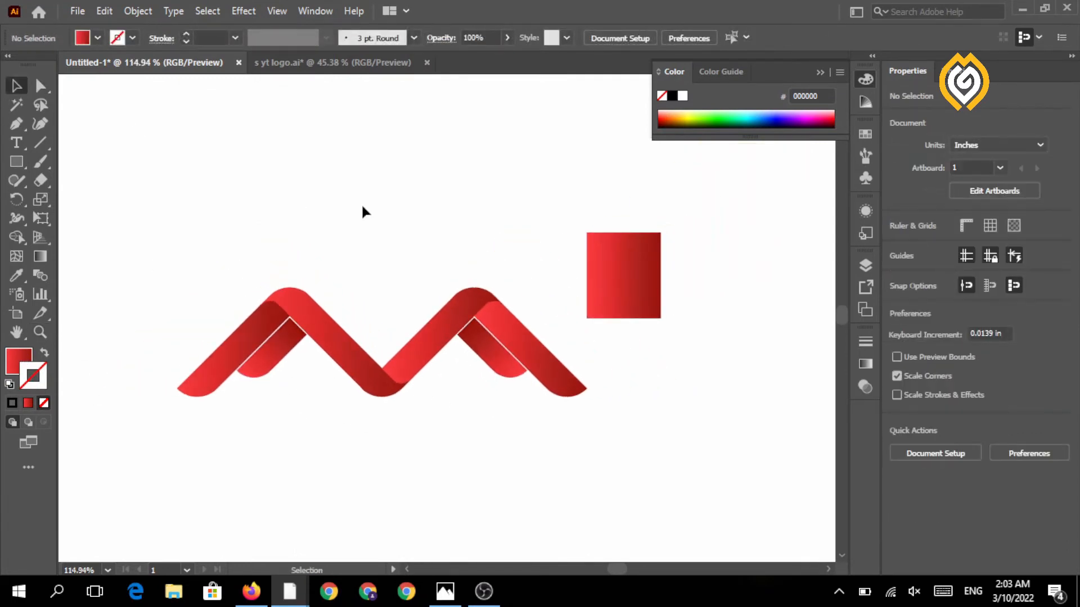
left_click(626, 236)
key("Delete")
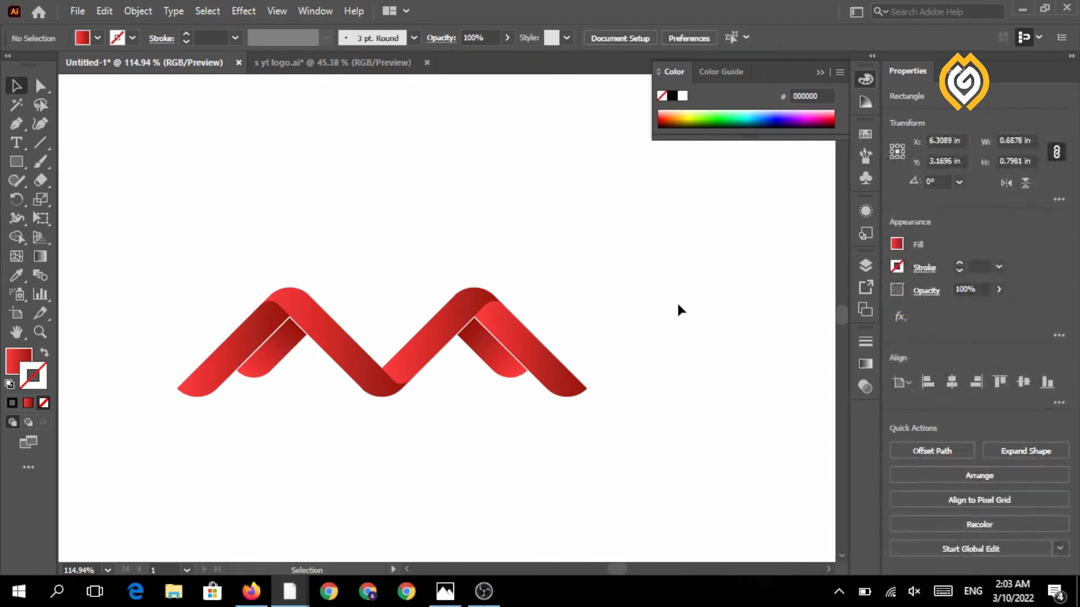
Lengthen both inner slanted strips slightly along the outer bars toward the base of the logo.
left_click(504, 375)
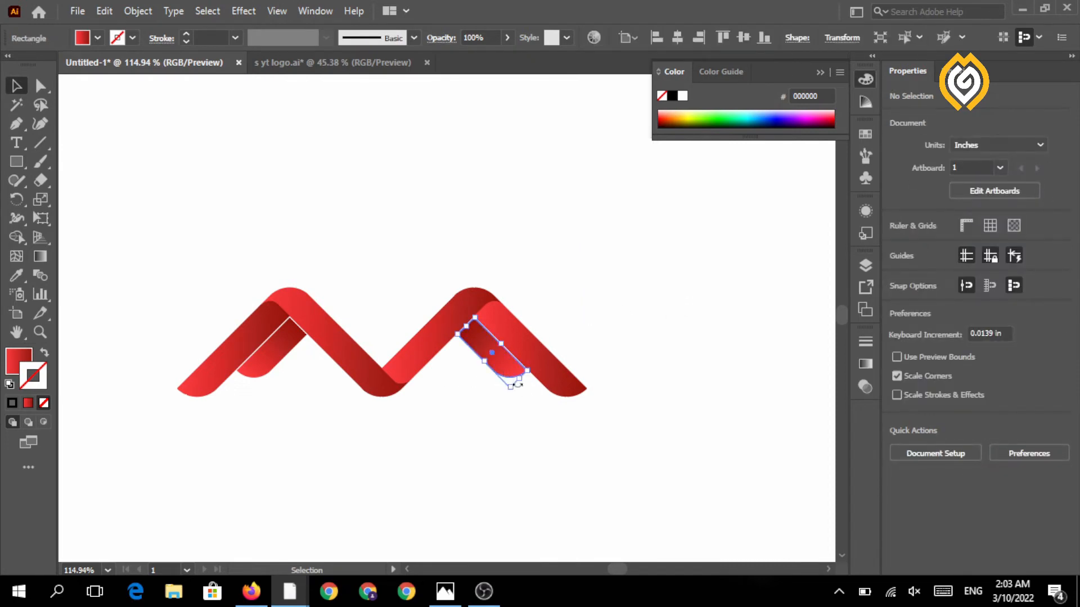
left_click_drag(521, 381, 538, 382)
left_click(551, 461)
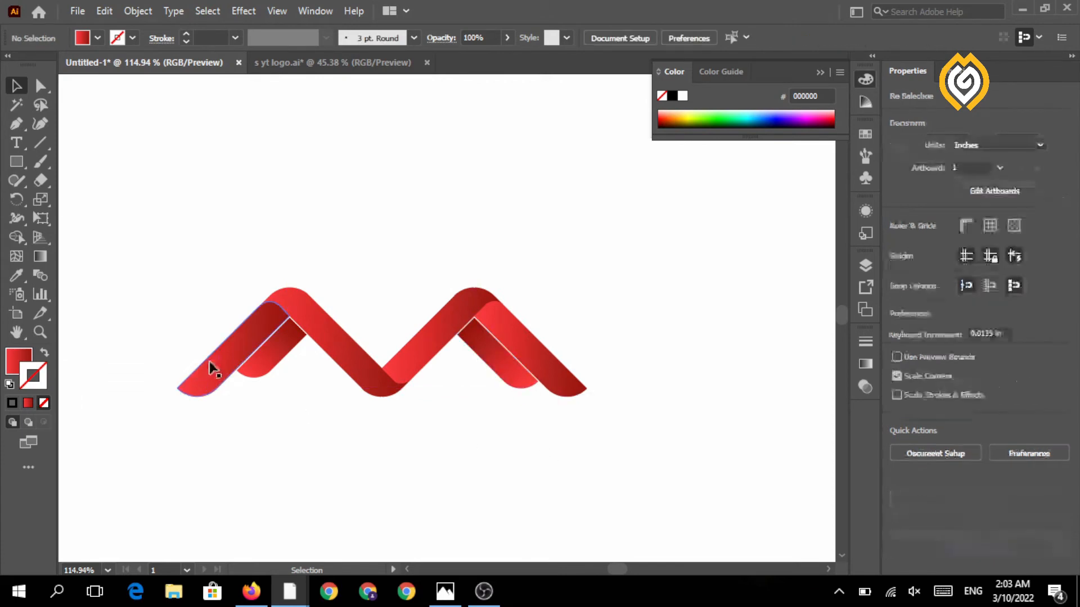
left_click(260, 373)
left_click_drag(248, 378, 239, 384)
left_click(109, 353)
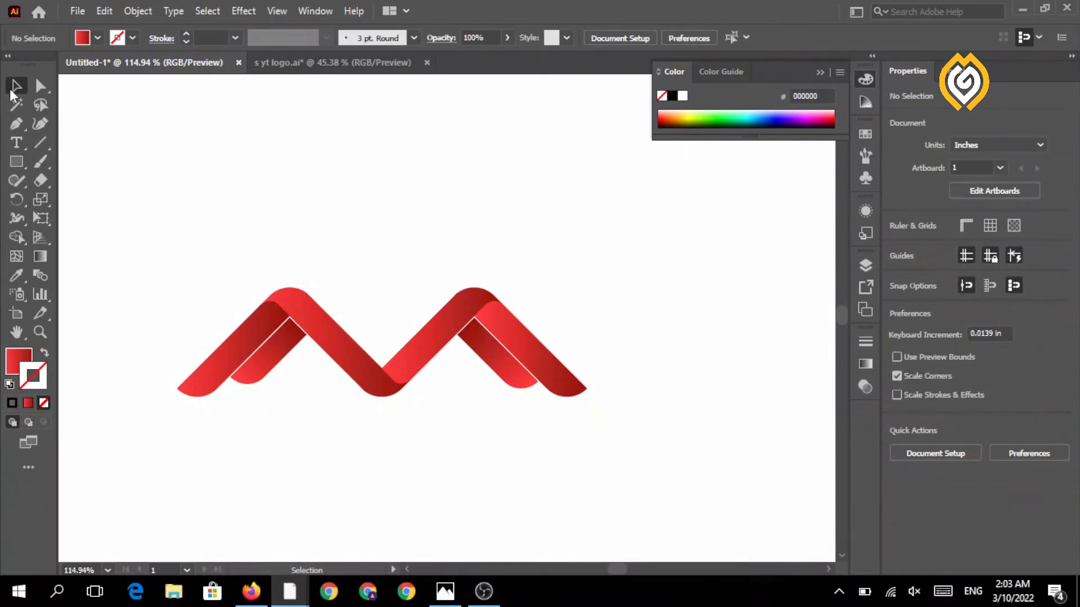
Select all parts of the logo and scale them up proportionally by about half.
left_click_drag(183, 233, 544, 433)
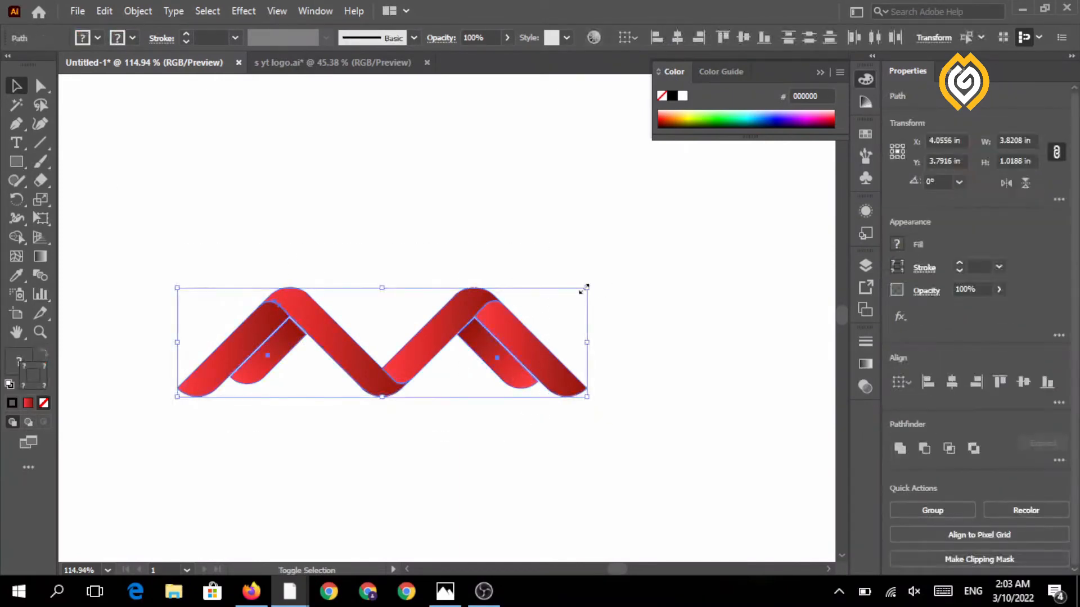
left_click_drag(582, 290, 779, 203)
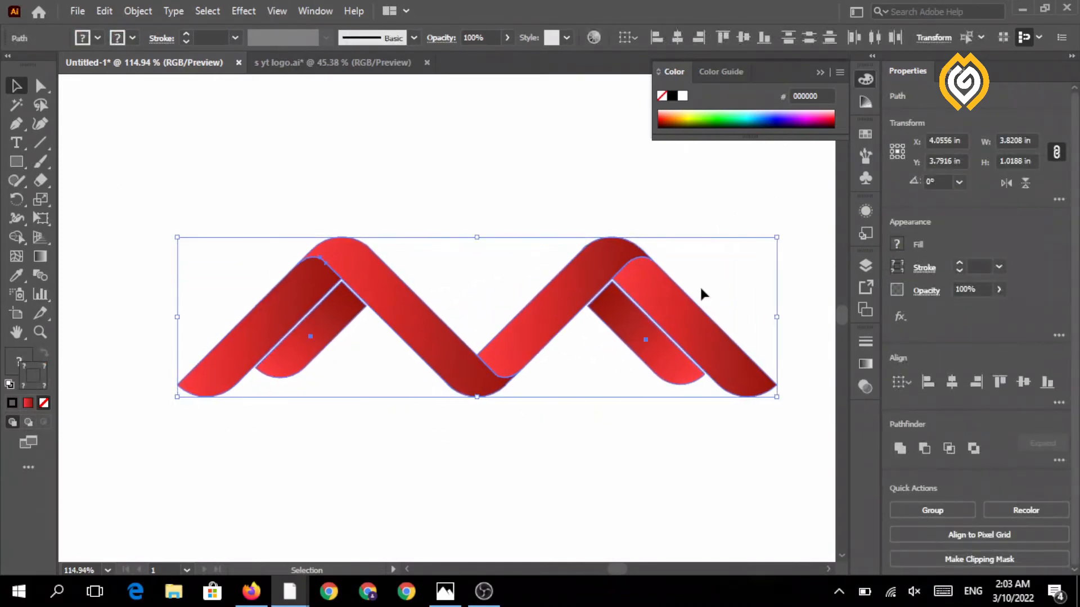
left_click(617, 419)
Add the text COMPANY NAME below the logo and enlarge it to about 46.43 pt.
left_click(44, 332)
left_click_drag(375, 405, 289, 384)
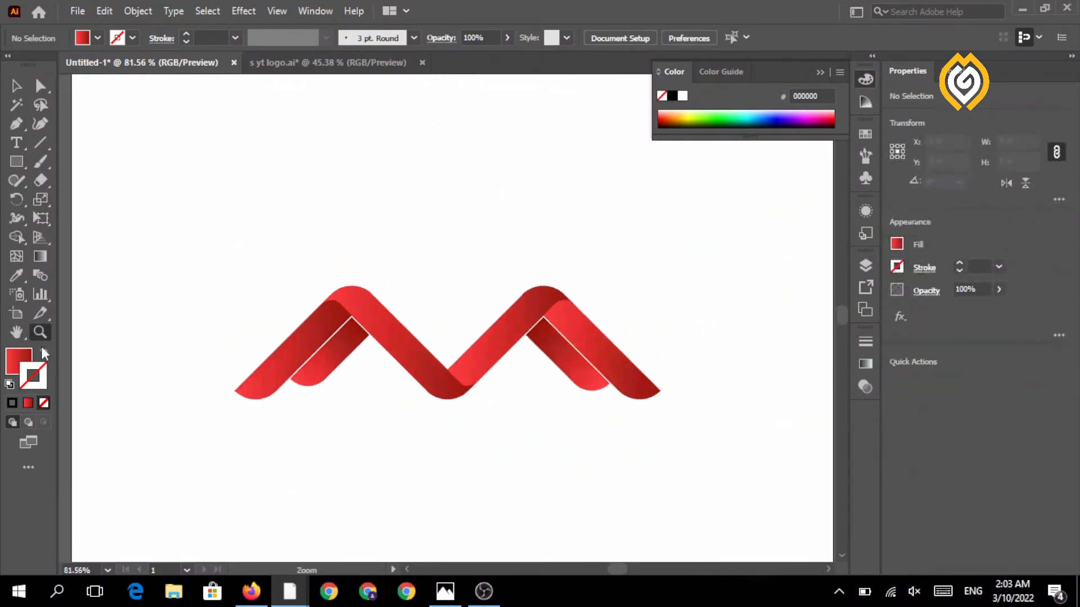
left_click_drag(336, 478, 288, 385)
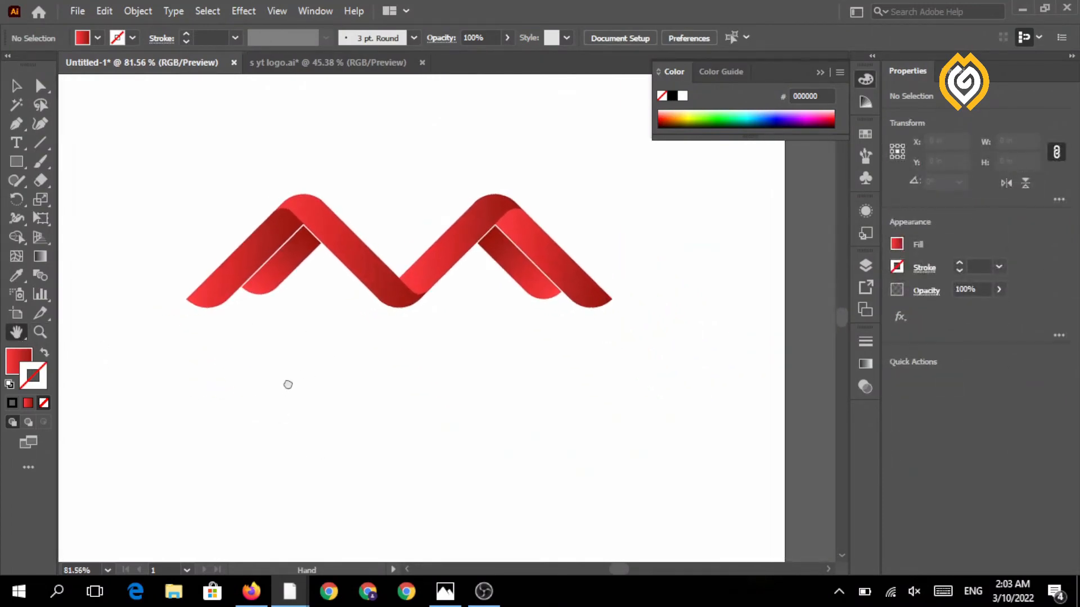
left_click(315, 359)
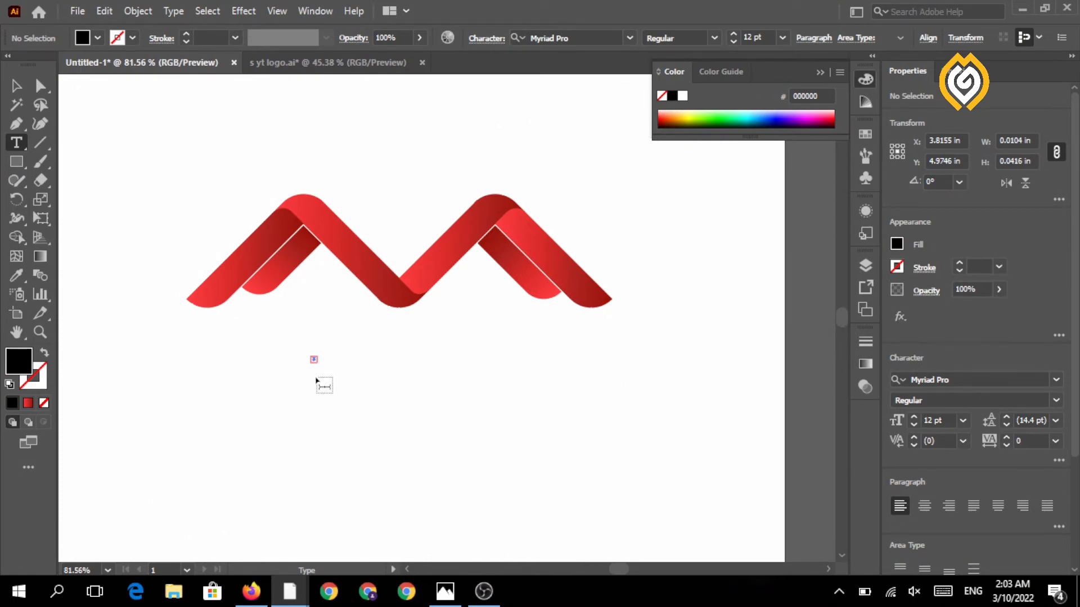
left_click(15, 84)
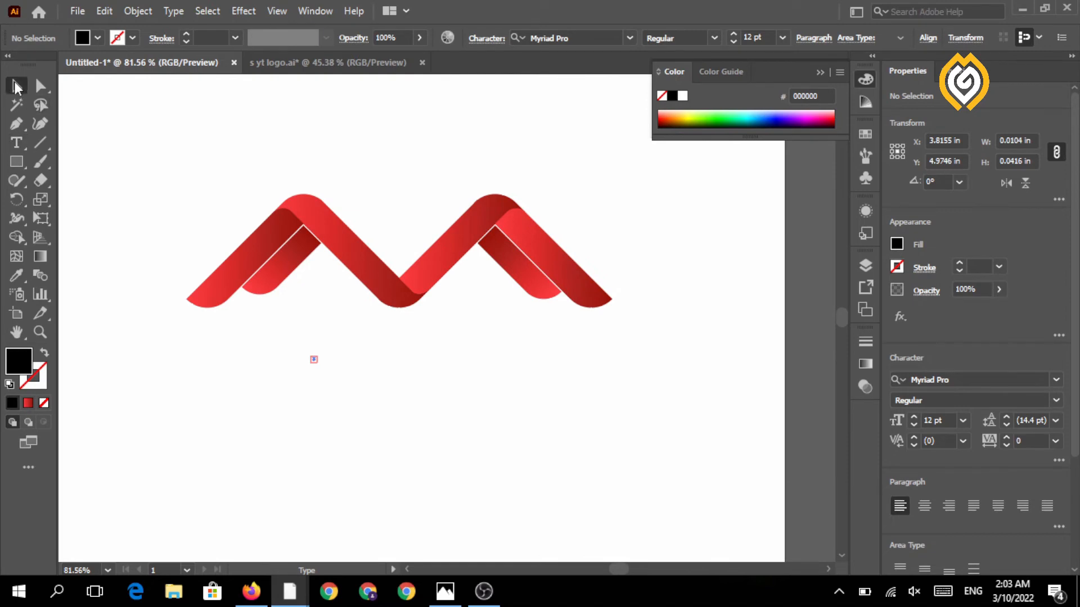
left_click(19, 143)
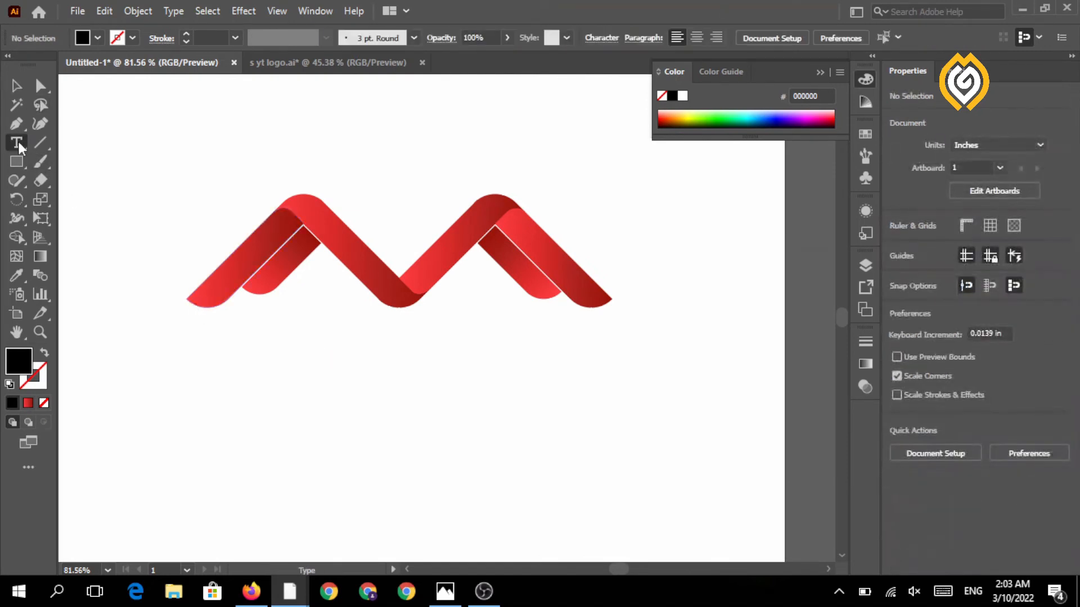
left_click(305, 390)
type("co")
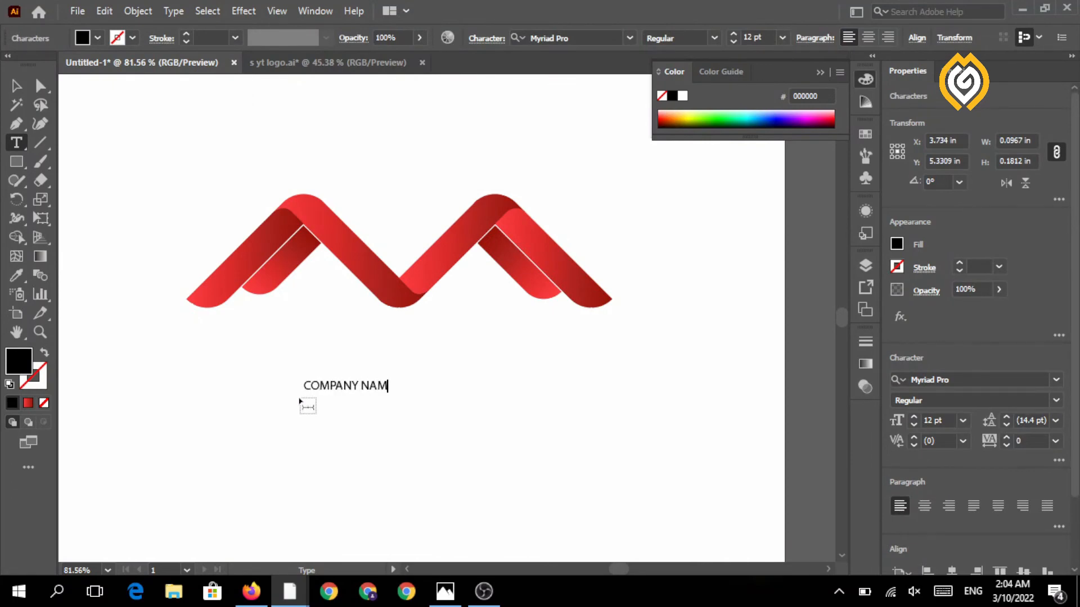
left_click(15, 84)
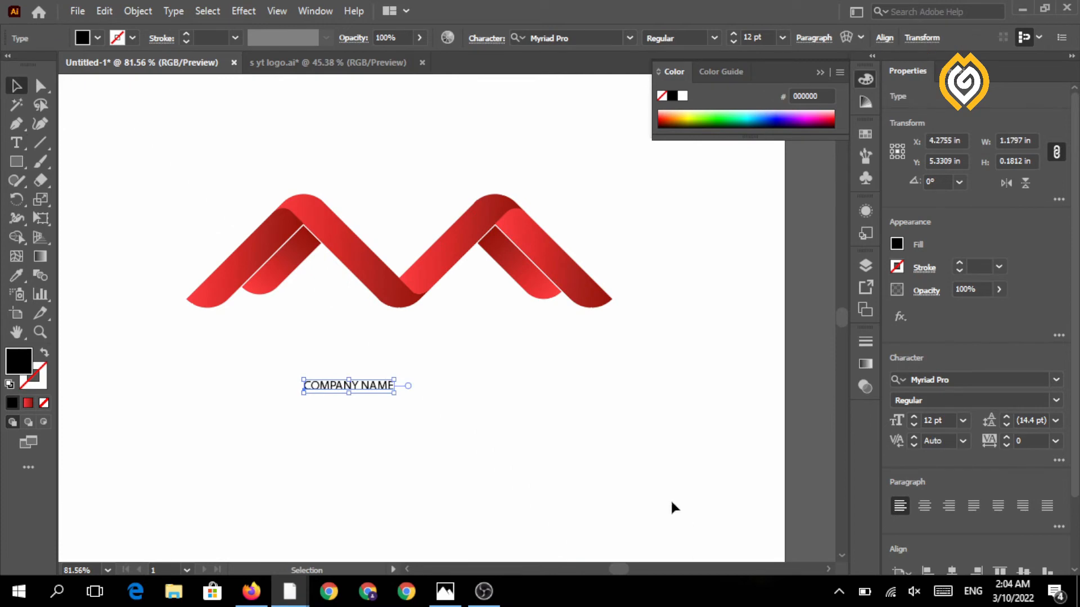
left_click_drag(393, 393, 651, 492)
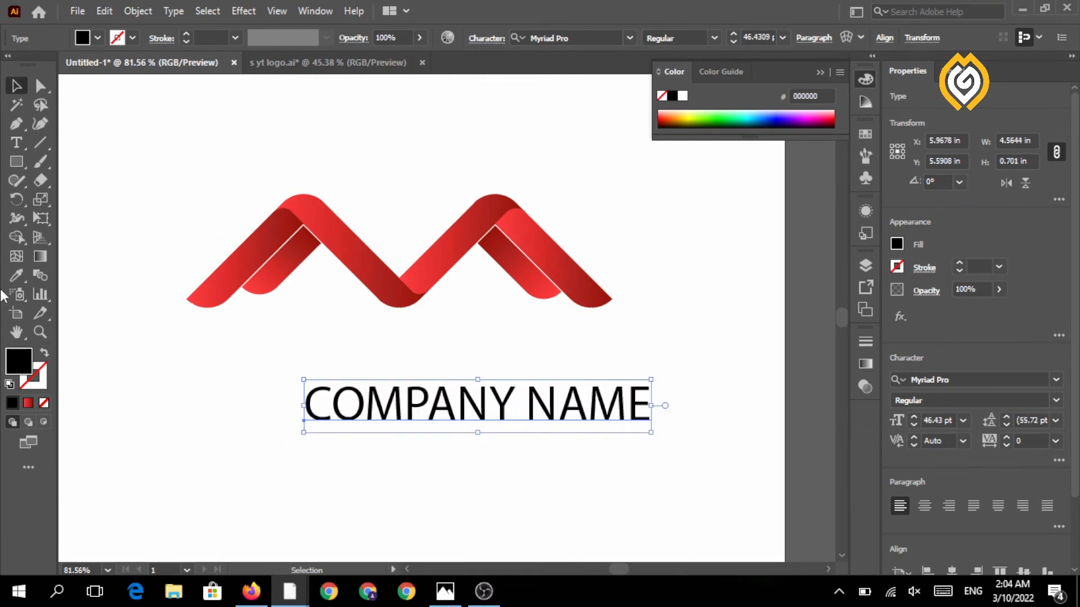
Place the company name lower beneath the logo, and enlarge the logo so that it sits centred above the text.
left_click(42, 334)
left_click_drag(335, 393, 251, 350)
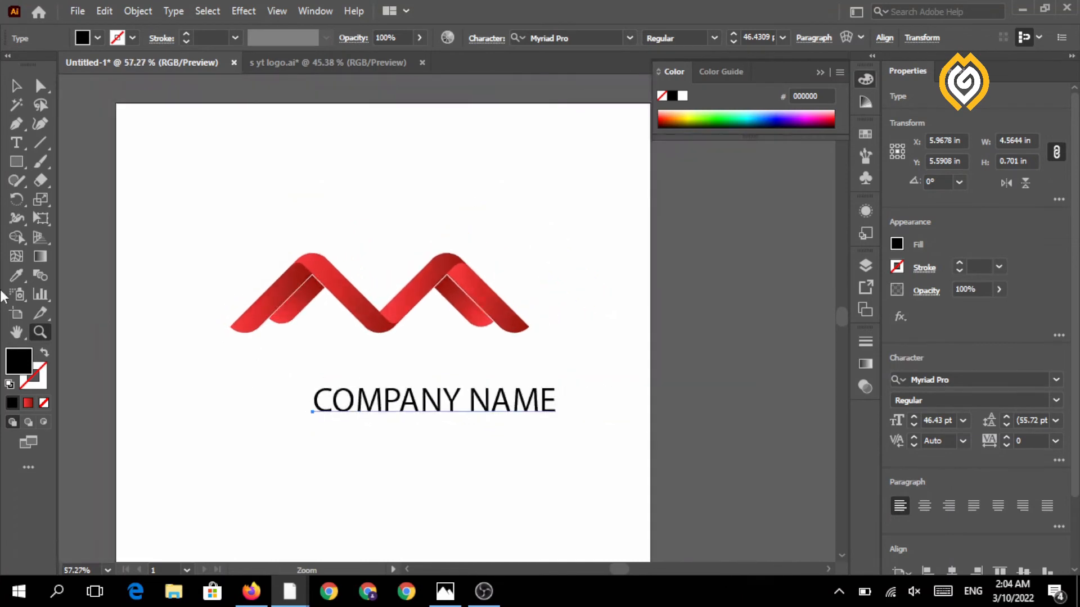
left_click(16, 332)
left_click_drag(169, 388, 152, 323)
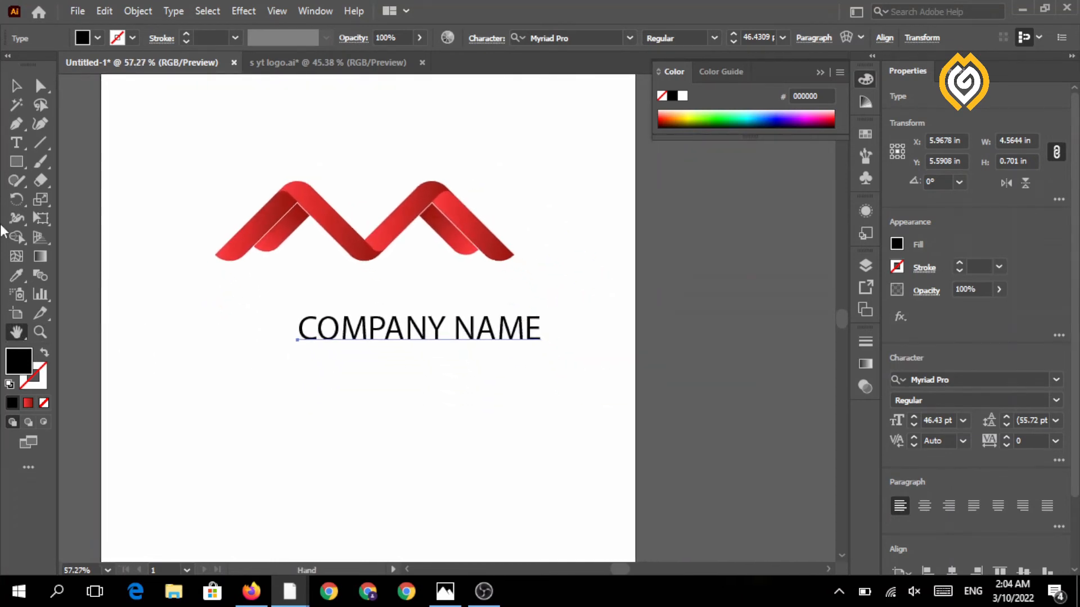
left_click(16, 88)
left_click_drag(460, 329, 409, 390)
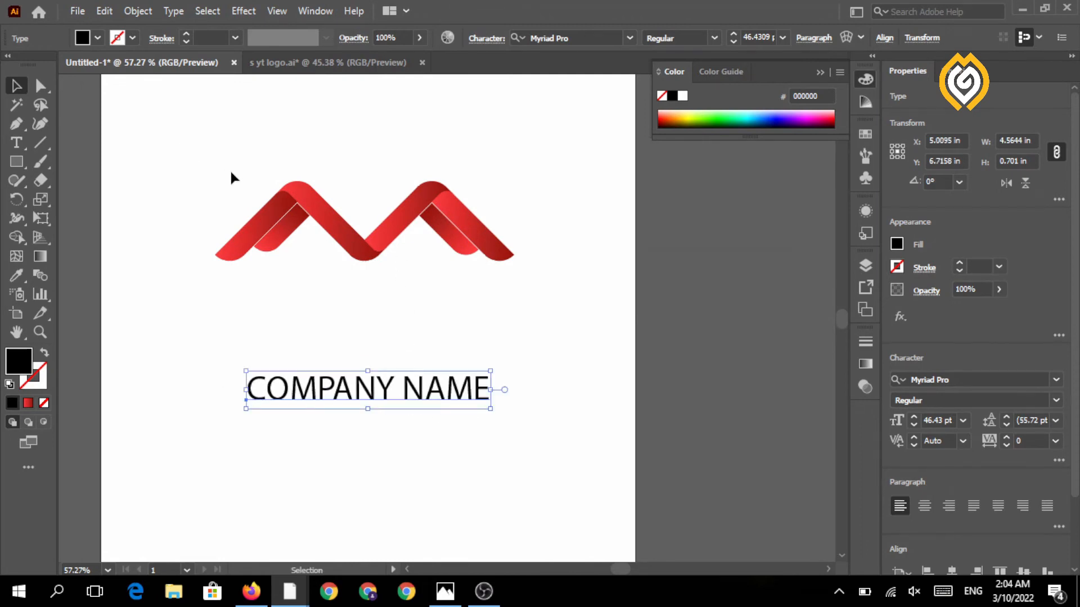
left_click_drag(231, 172, 591, 316)
left_click_drag(450, 236, 418, 272)
Set the company name's font to Geometr415 Blk BT Black.
left_click(403, 387)
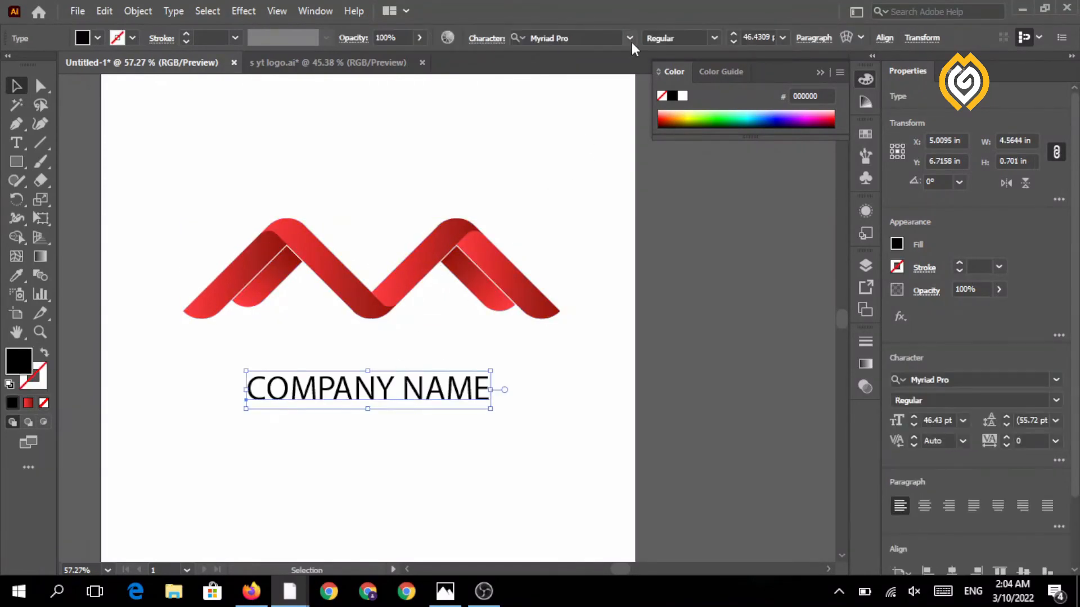
left_click(630, 37)
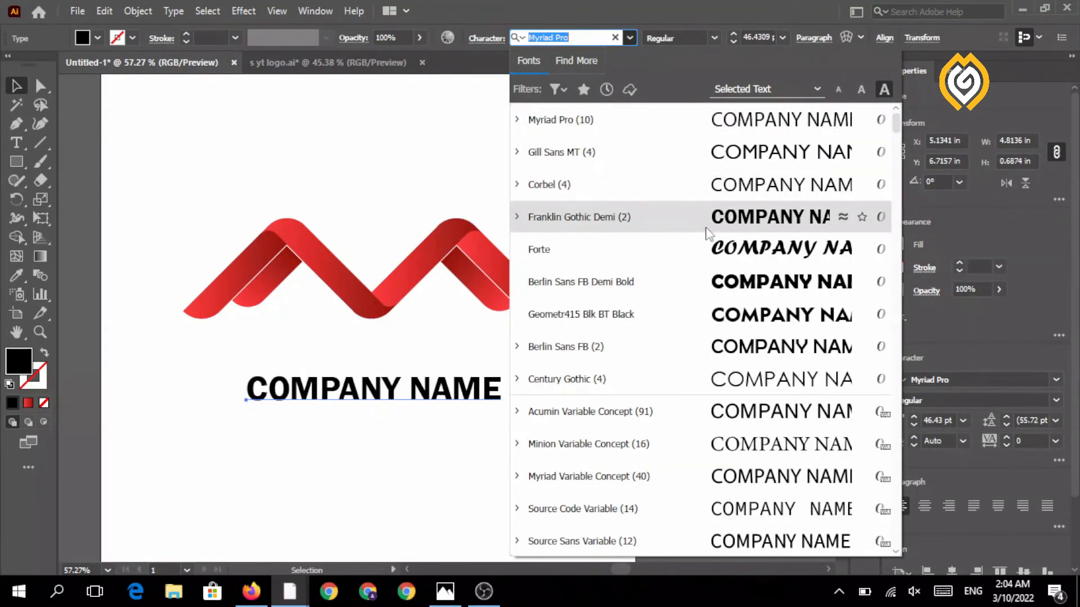
left_click(762, 321)
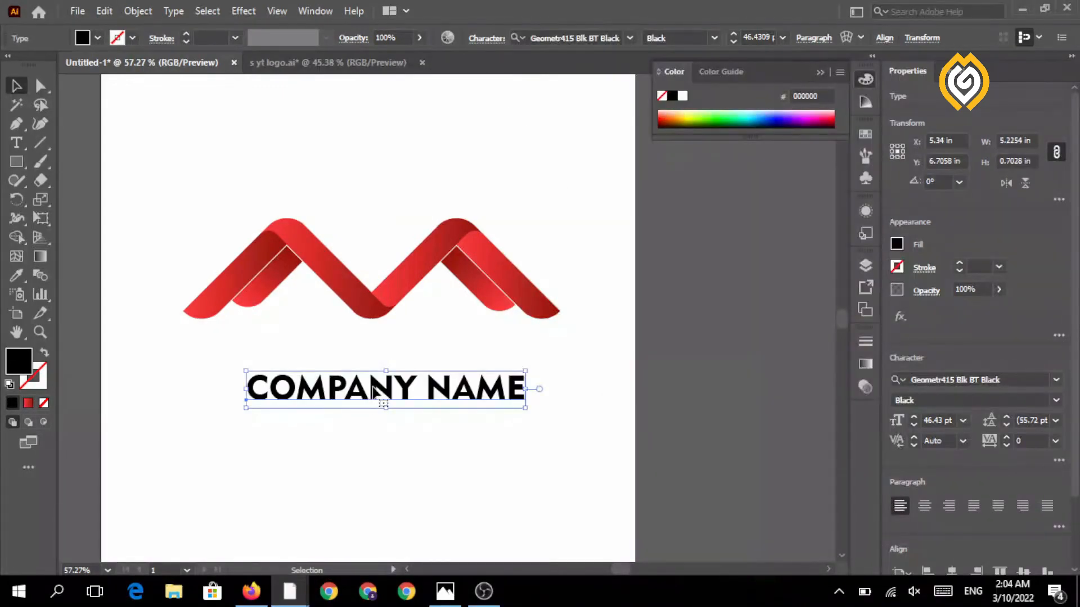
Move the company name close under the logo, and empty a copy of it placed directly below.
mouse_move(373, 390)
left_mouse_down()
mouse_move(352, 380)
mouse_move(354, 353)
mouse_move(368, 386)
left_mouse_up()
left_click(16, 143)
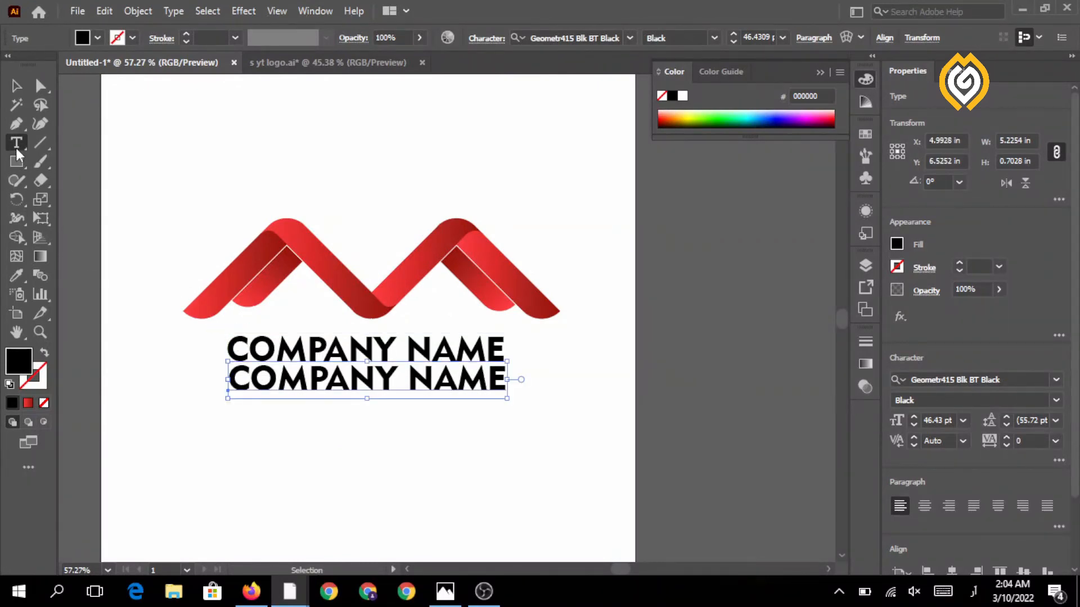
left_click(496, 380)
key("BackSpace")
key("BackSpace")
key("BackSpace")
key("BackSpace")
key("BackSpace")
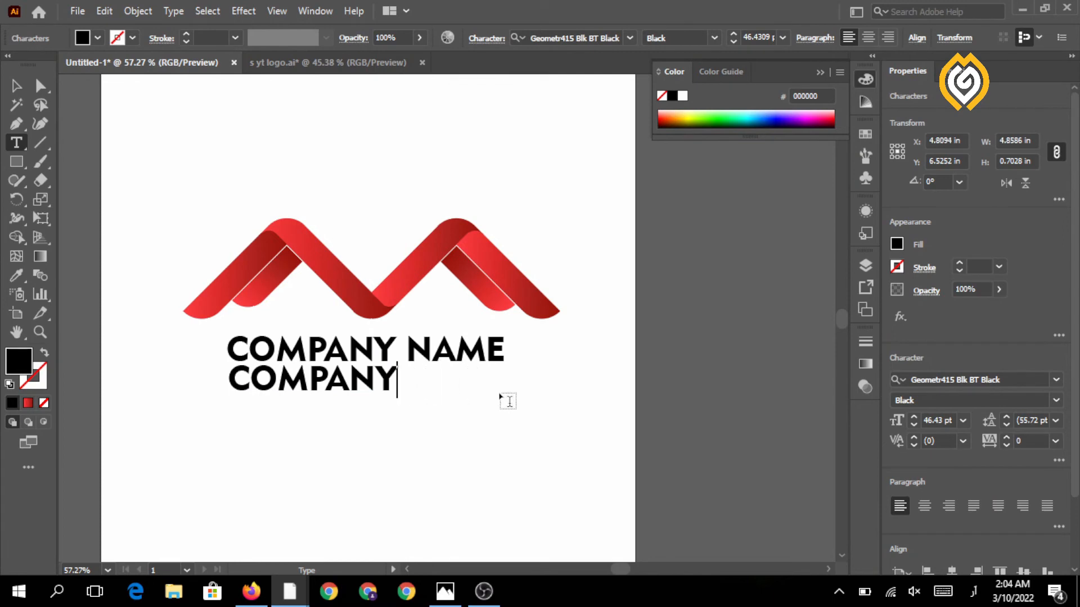
key("BackSpace")
key("BackSpace")
key("BackSpace")
key("BackSpace")
key("BackSpace")
key("BackSpace")
key("BackSpace")
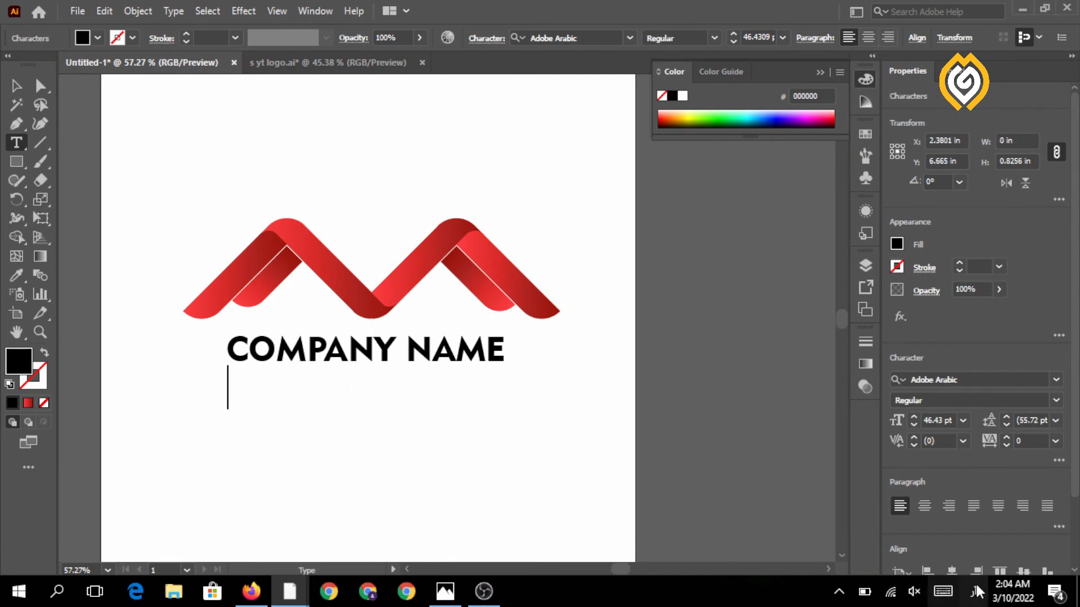
Switch the keyboard input to English and enter TAGGLINE GOES HERE as the second text line.
left_click(977, 592)
left_click(928, 462)
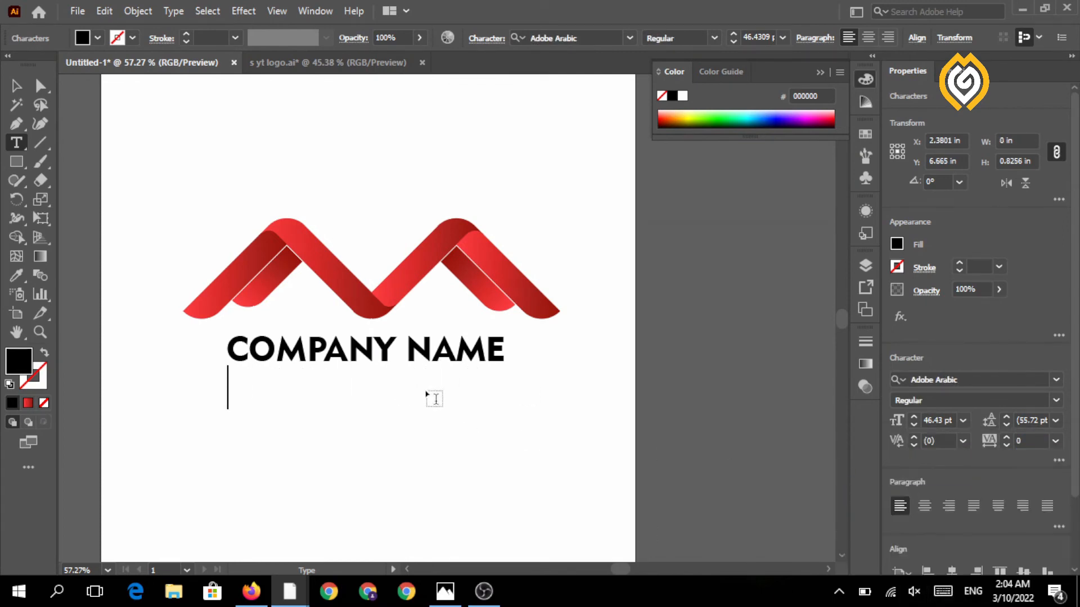
type("TAgg")
key("BackSpace")
key("BackSpace")
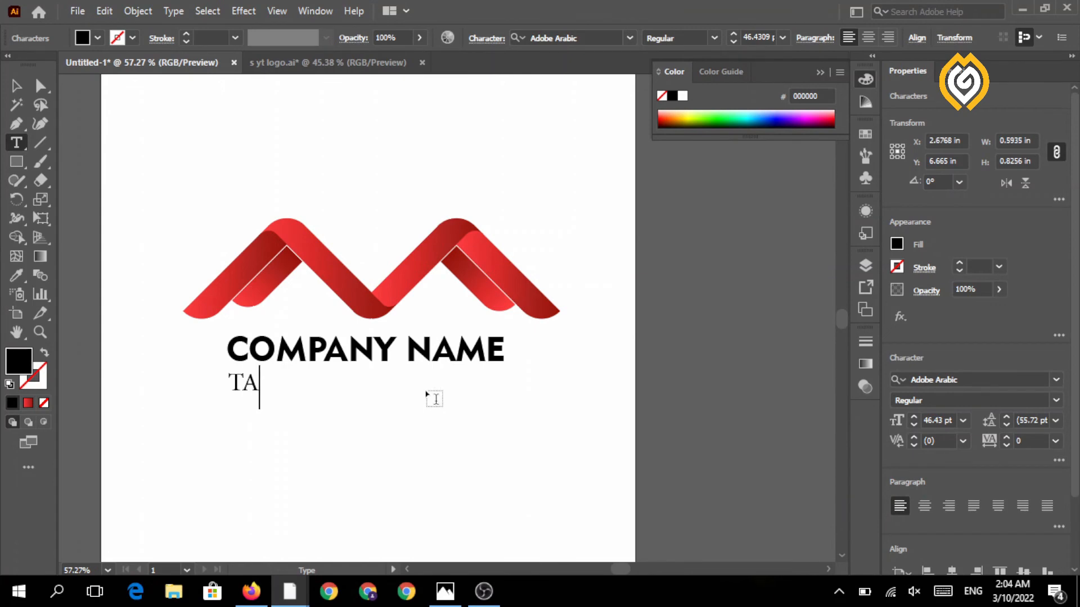
type("GGL")
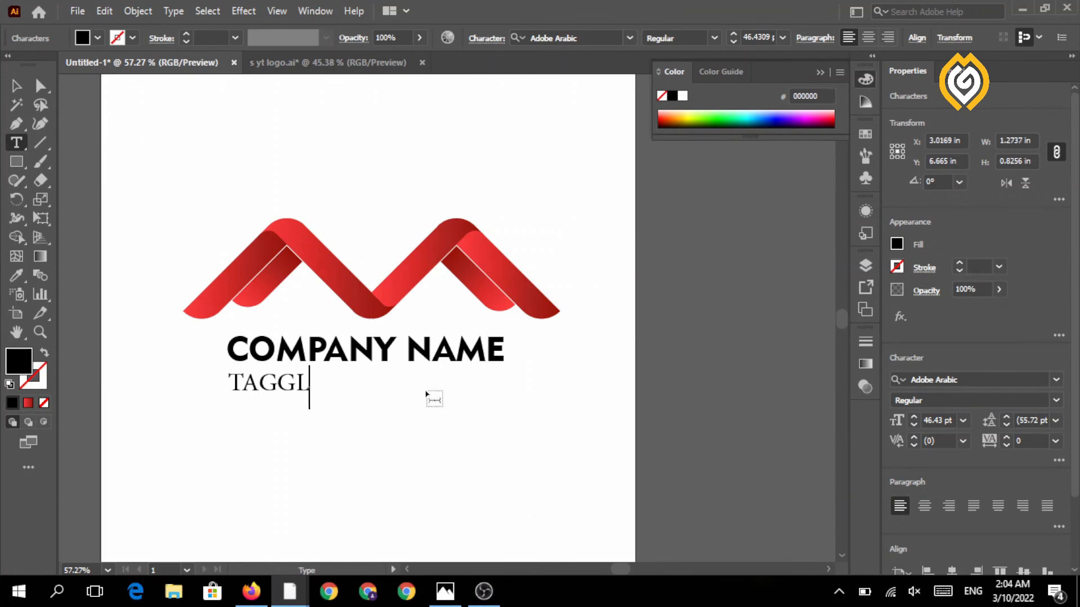
type("INE GOES HERE")
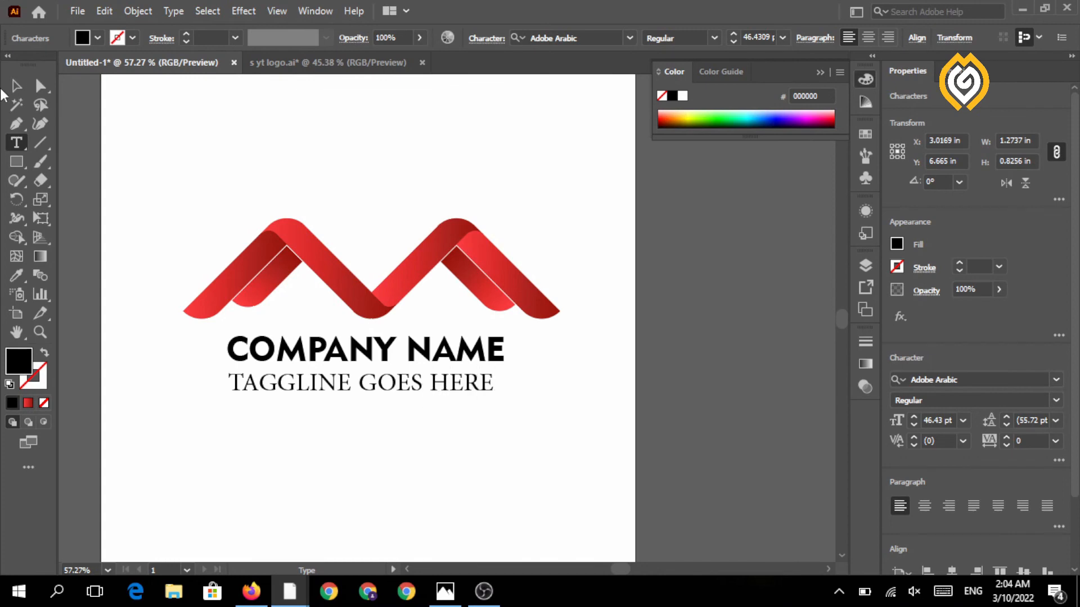
Scale the tagline down to about 23.62 pt and place it centred close beneath the company name.
left_click(16, 86)
left_click_drag(494, 409, 461, 396)
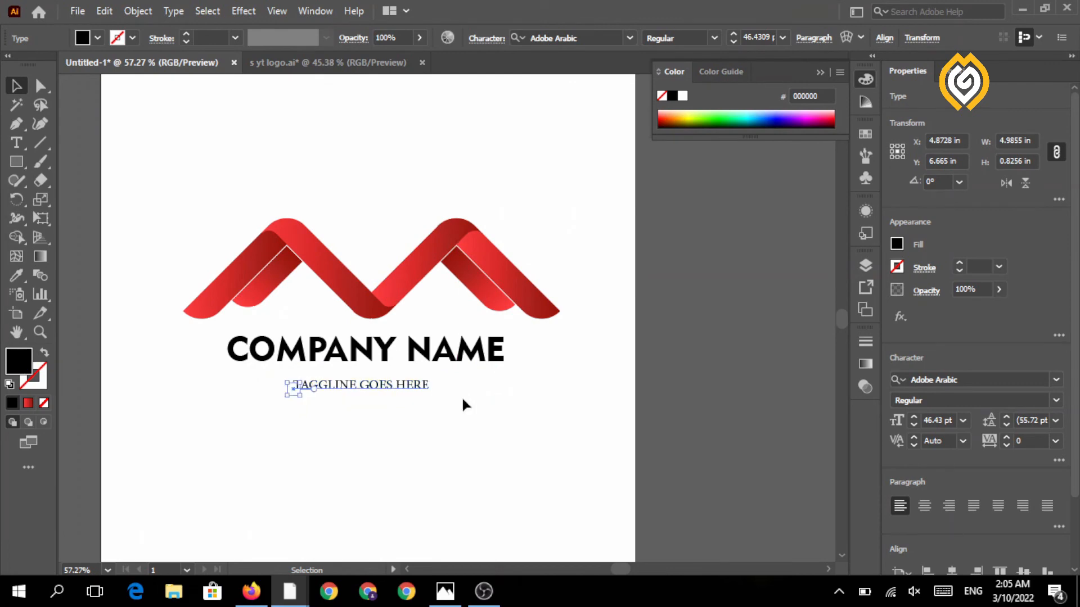
mouse_move(371, 381)
left_mouse_down()
mouse_move(380, 382)
mouse_move(369, 373)
left_mouse_up()
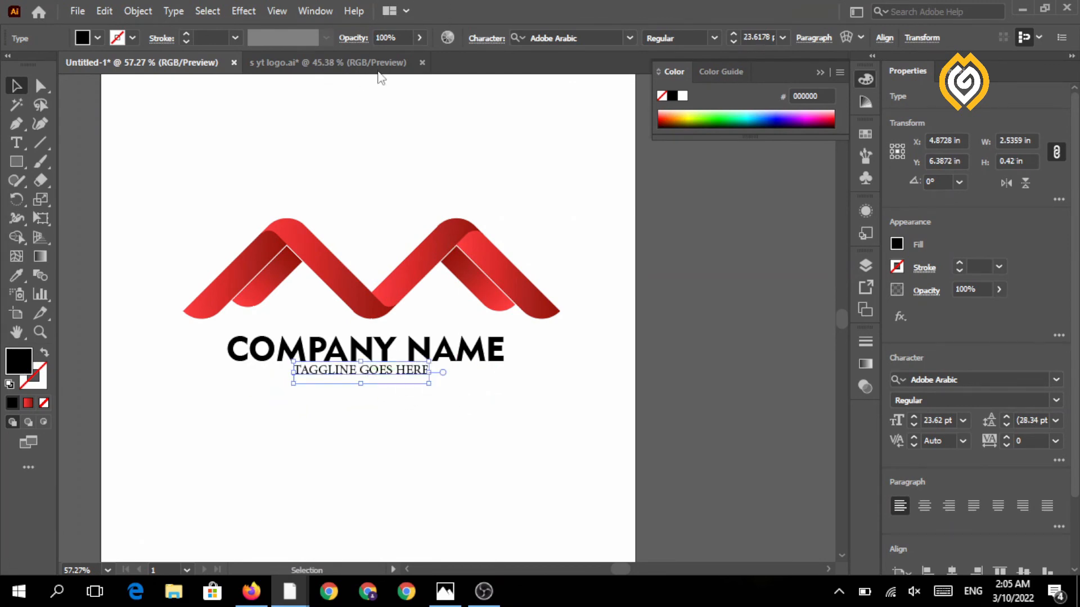
Set the tagline's character tracking to 200.
left_click(480, 41)
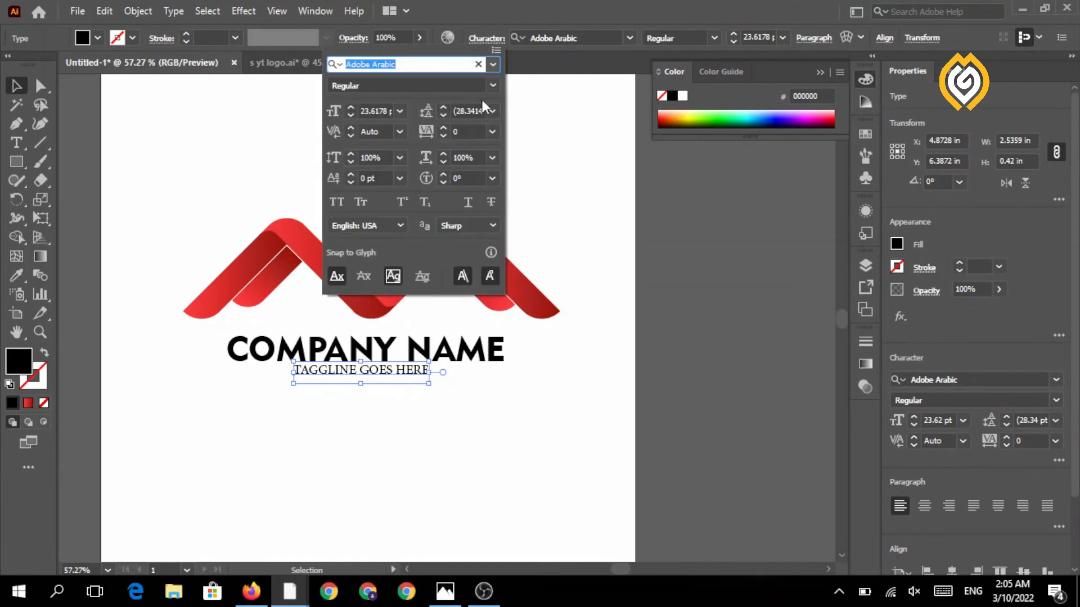
left_click(492, 133)
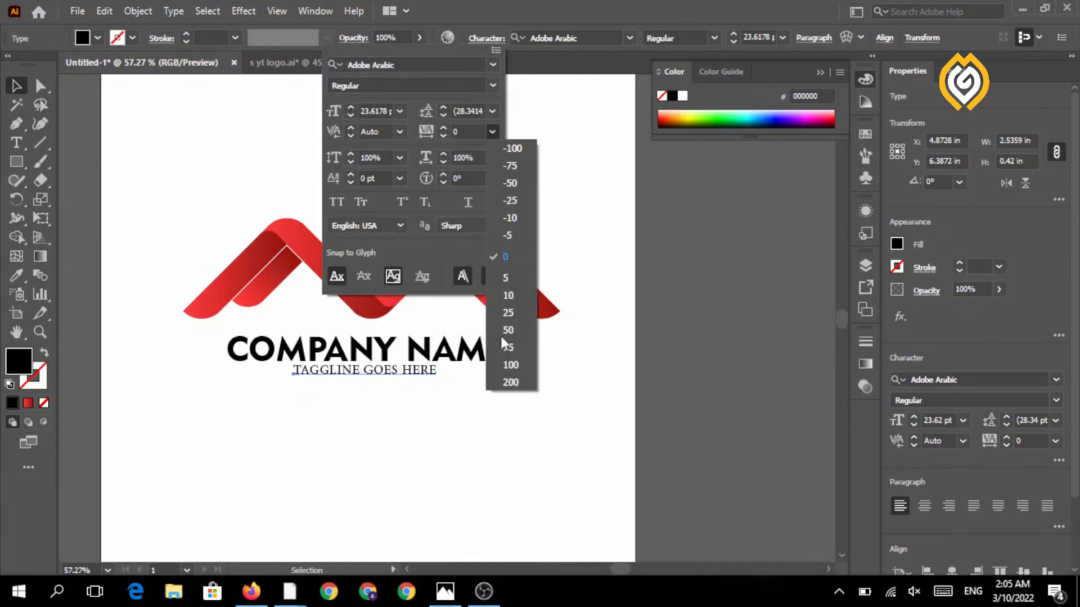
left_click(512, 378)
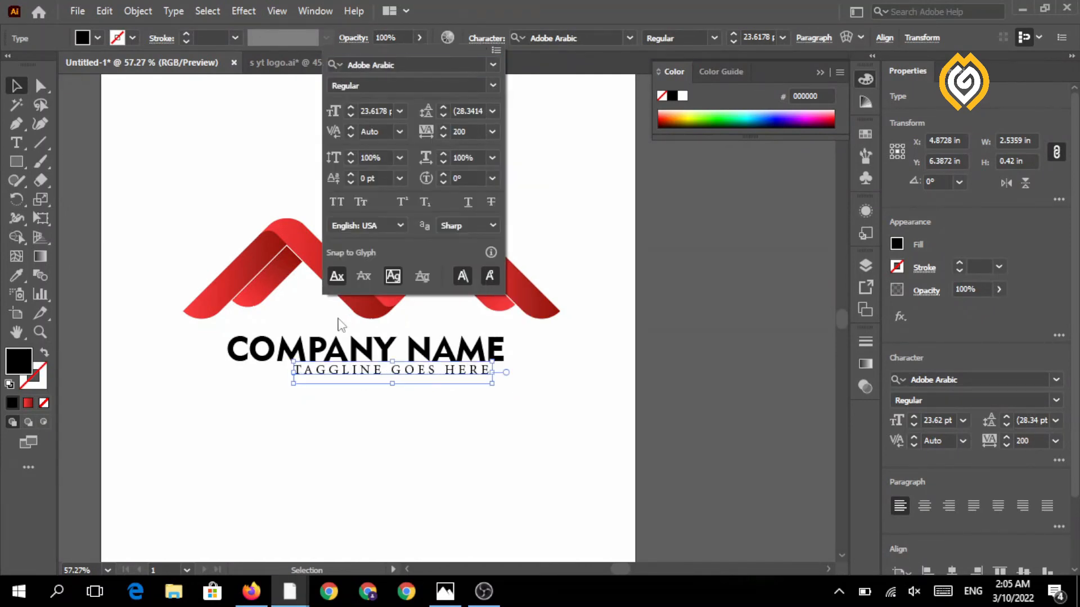
left_click(608, 106)
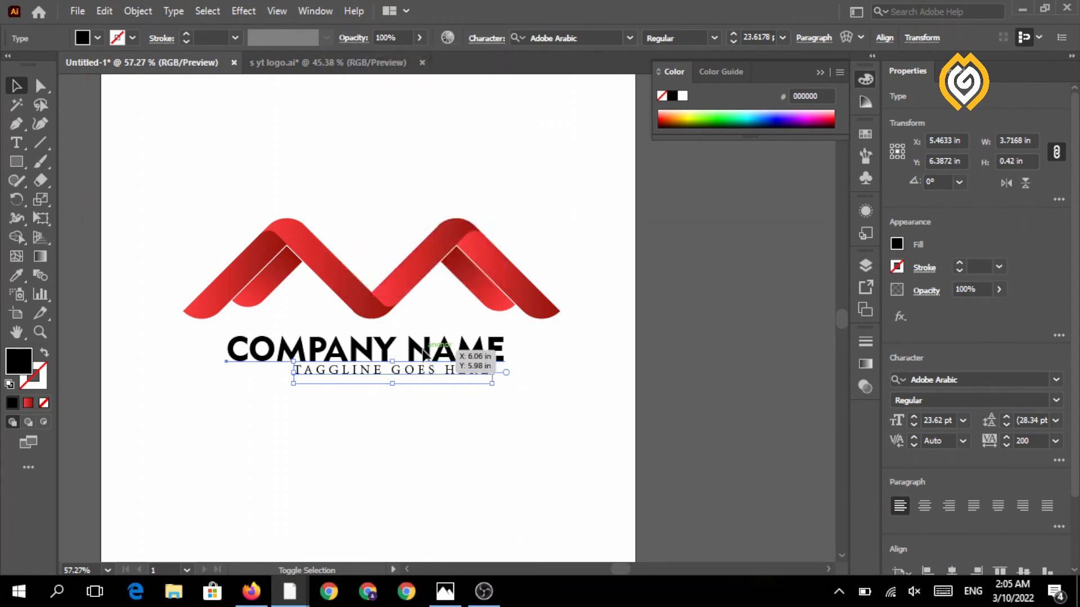
Align the tagline and the company name to each other by their horizontal centres.
left_click(422, 352, "shift")
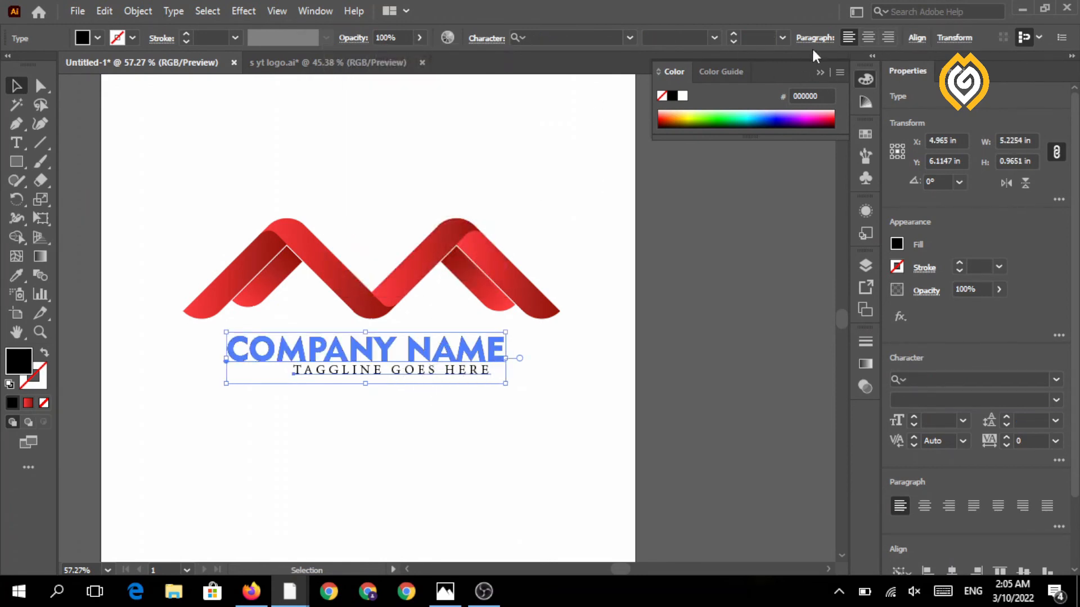
left_click(917, 37)
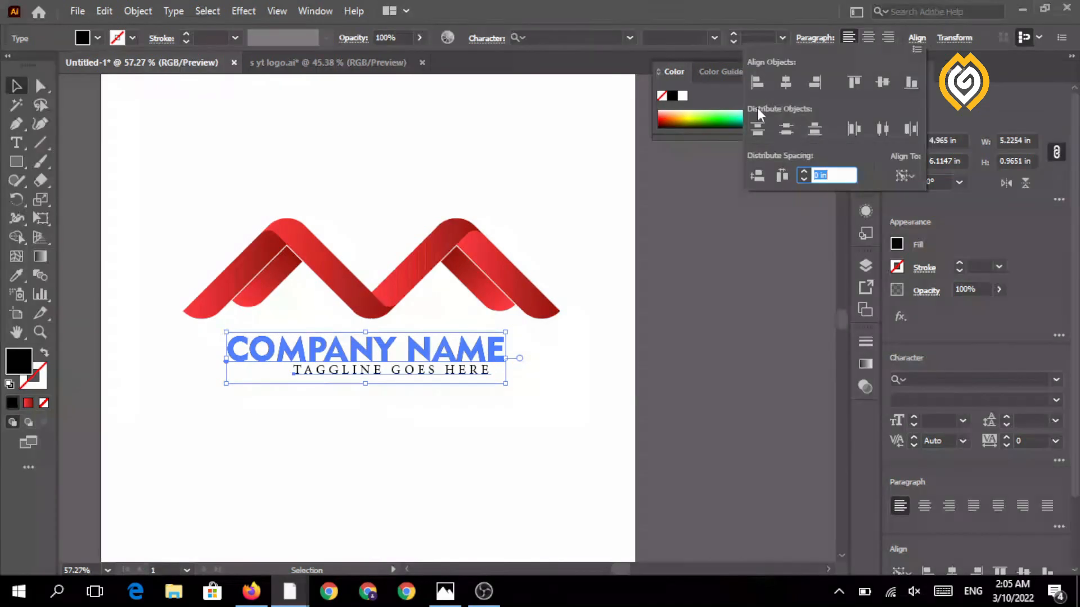
left_click(783, 80)
left_click(414, 387)
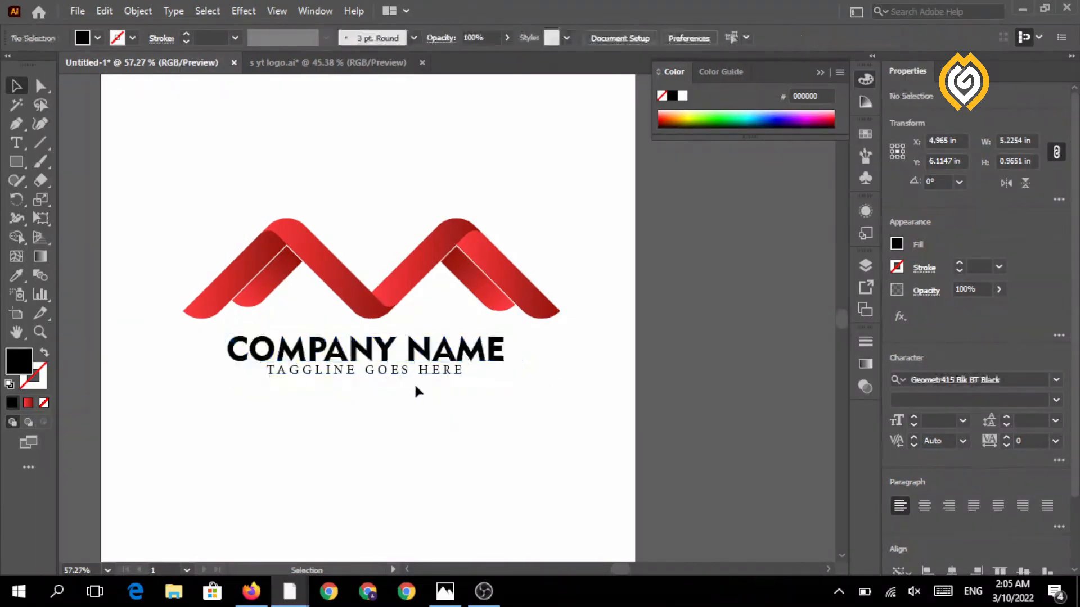
Group the company name and the tagline into one object.
left_click_drag(413, 374, 422, 364)
left_click(416, 352, "shift")
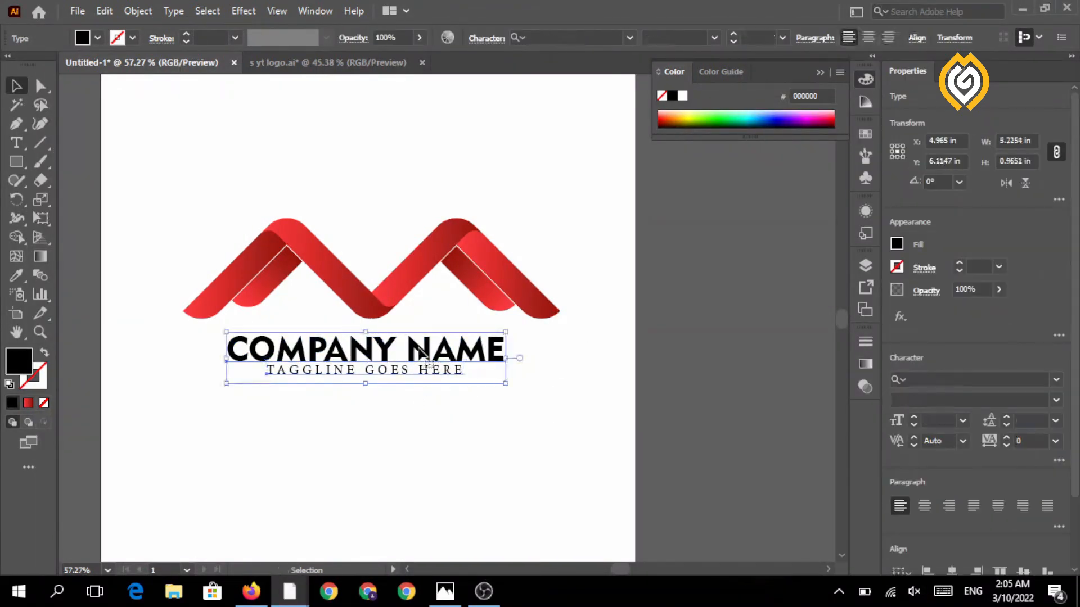
key("ctrl+g")
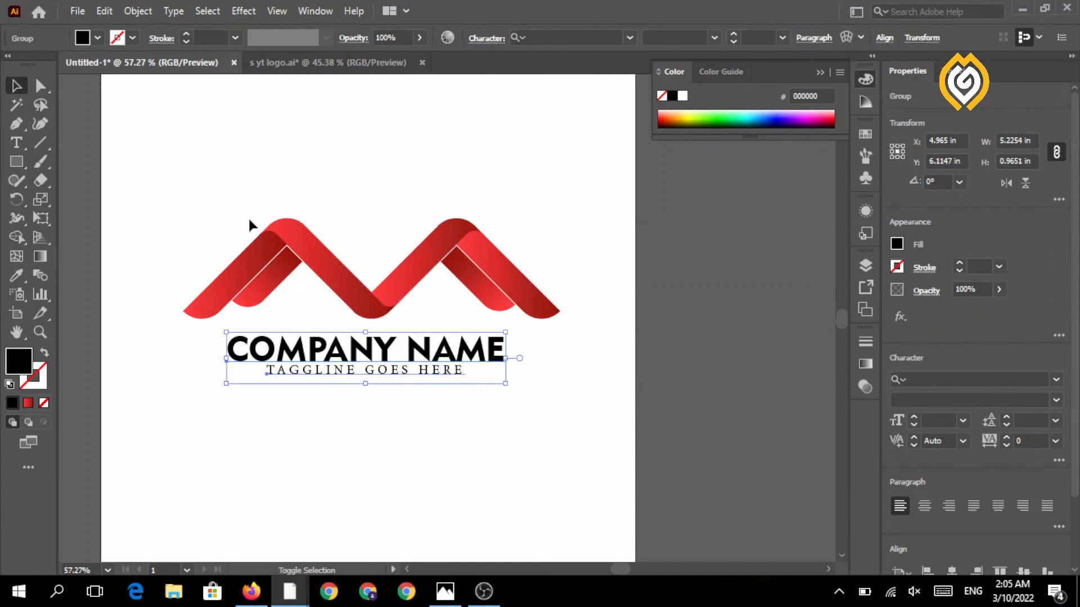
Select all the ribbon pieces of the M-shaped logo without the text and group them.
left_click(549, 311, "shift")
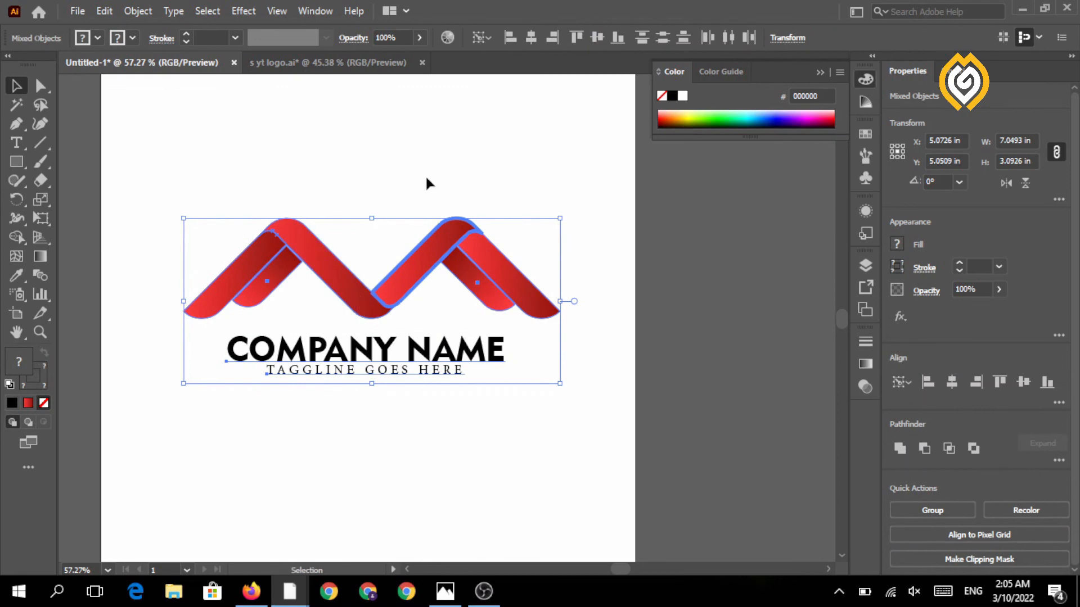
left_click(200, 223)
left_click_drag(527, 283, 520, 282)
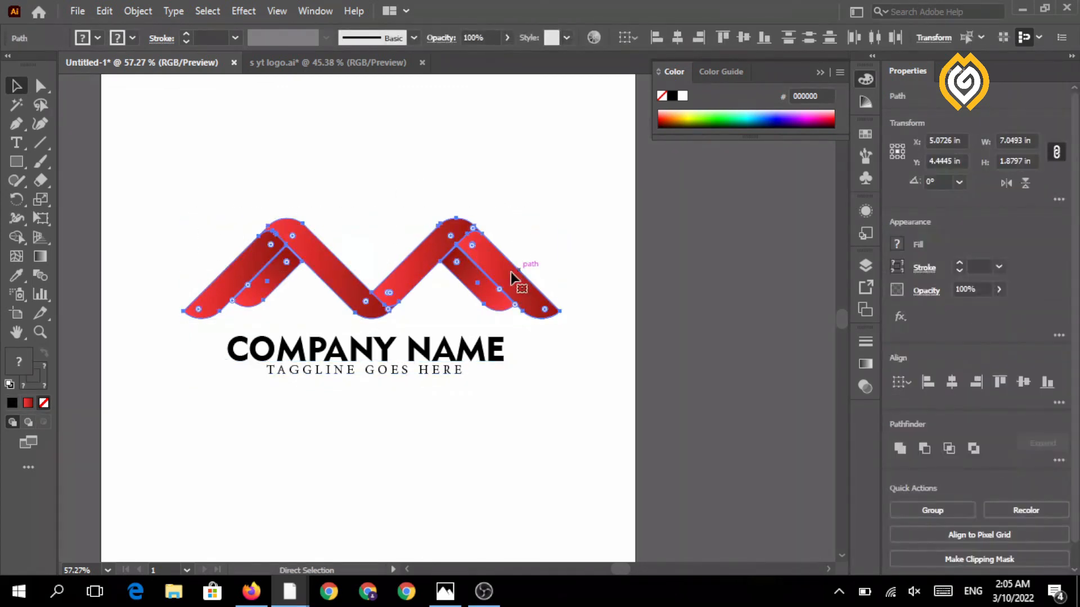
left_click(300, 423)
Align the text group and the M-shaped logo group by their horizontal centres.
left_click(351, 375)
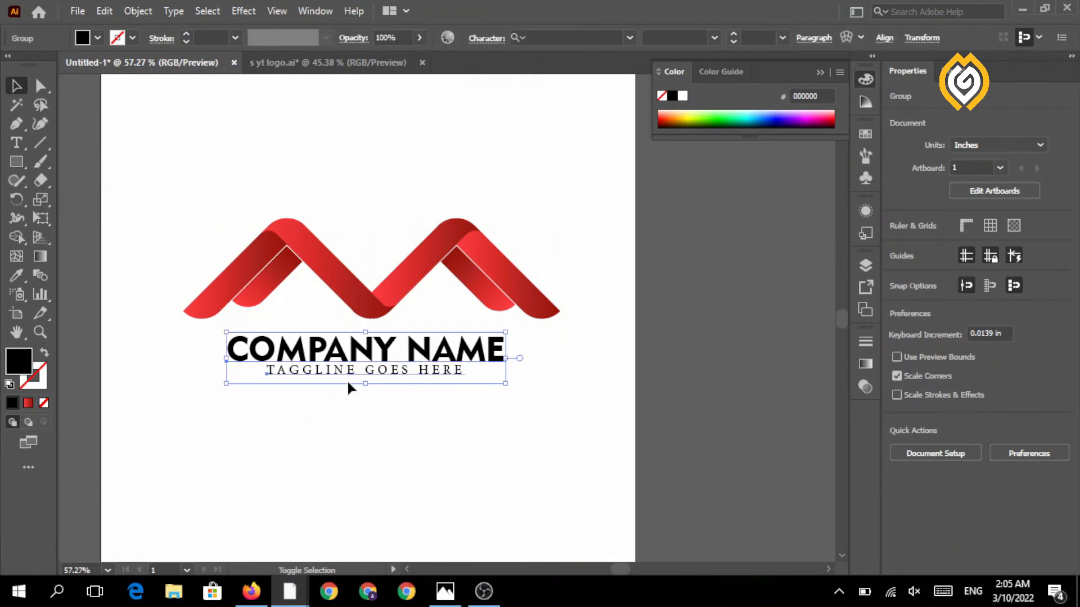
left_click(417, 284, "shift")
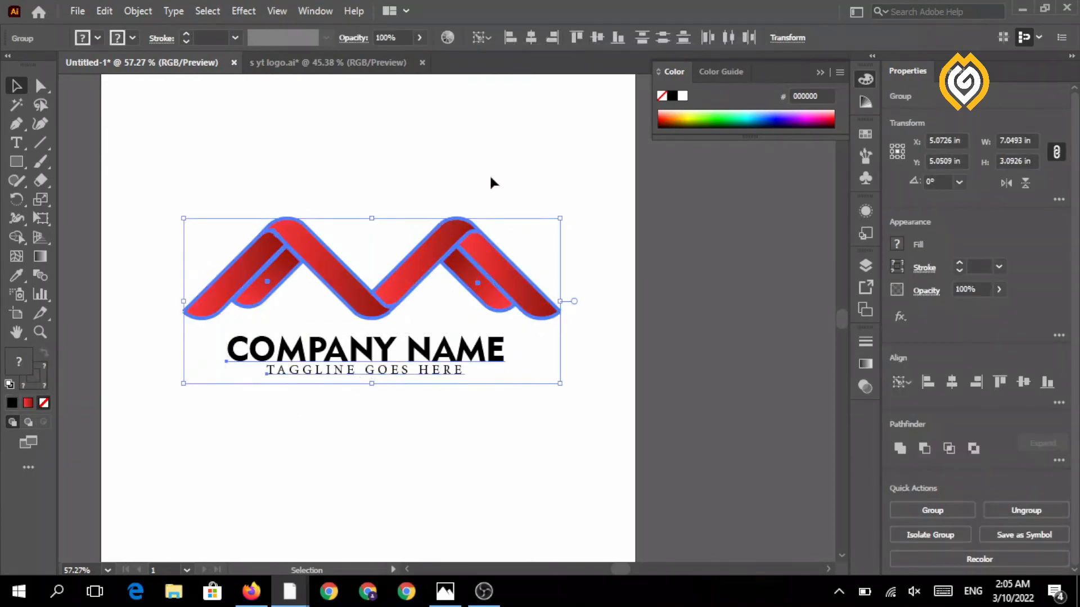
left_click(531, 44)
left_click(504, 107)
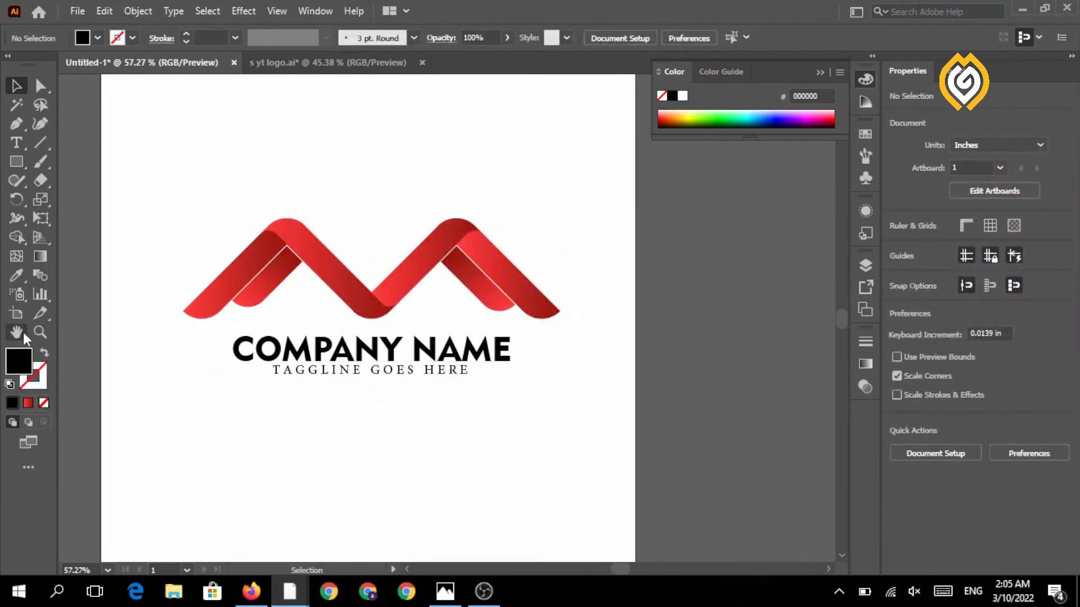
Zoom out to view the logo and its text on the whole artboard.
left_click(40, 332)
left_click_drag(277, 430, 229, 404)
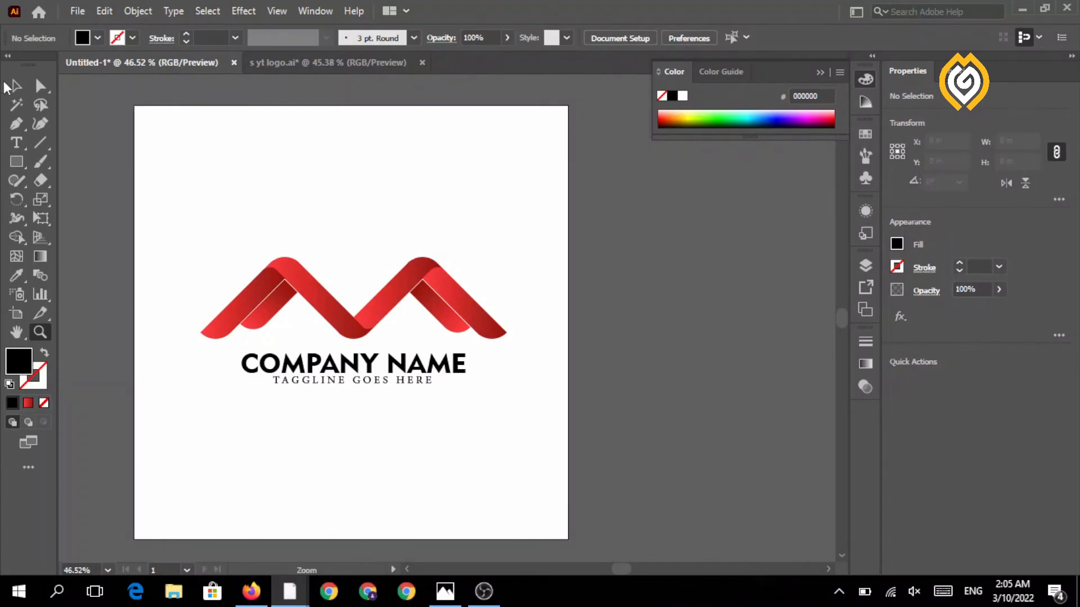
left_click(15, 86)
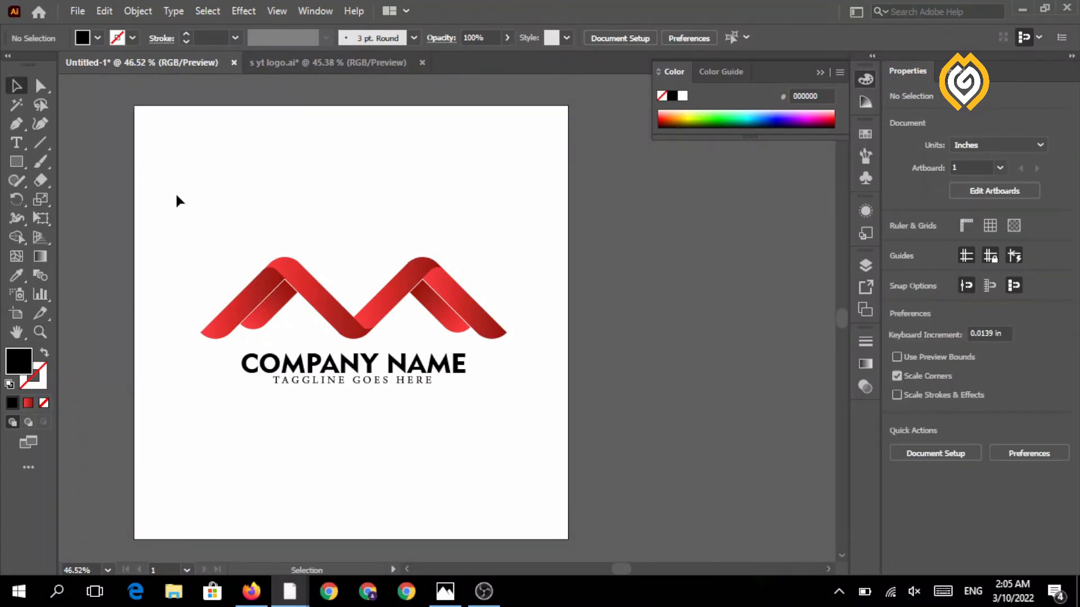